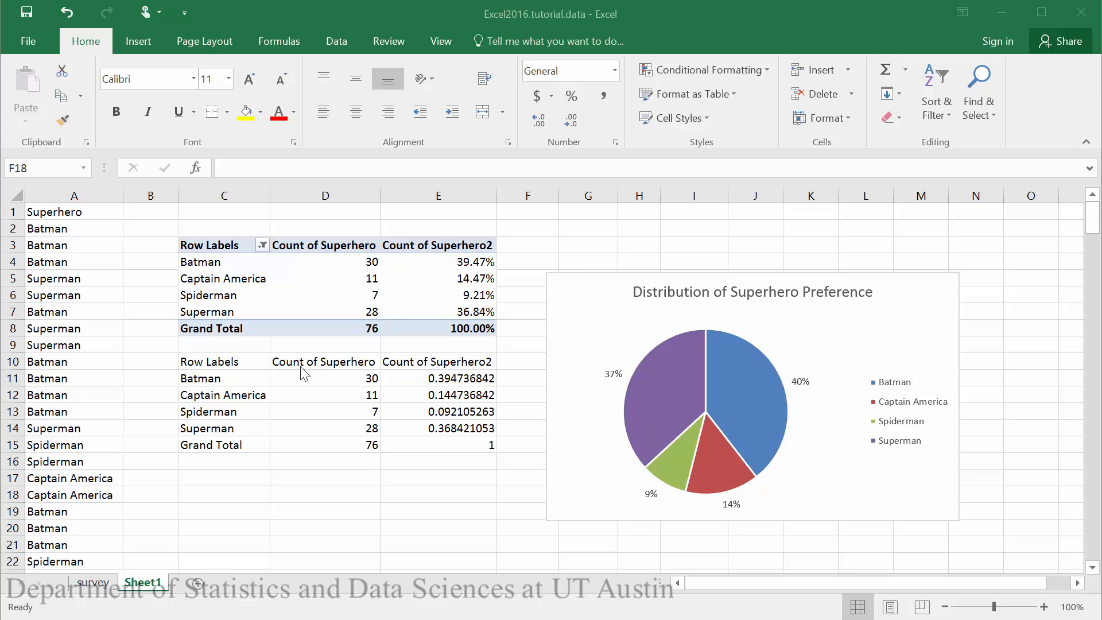
Copy the plain superhero counts table in C10:D15, including its headers and grand total, to cell A1 of a new sheet.
{"action": "left_click", "coordinate": [248, 357]}
{"action": "left_click_drag", "start_coordinate": [245, 358], "coordinate": [325, 448]}
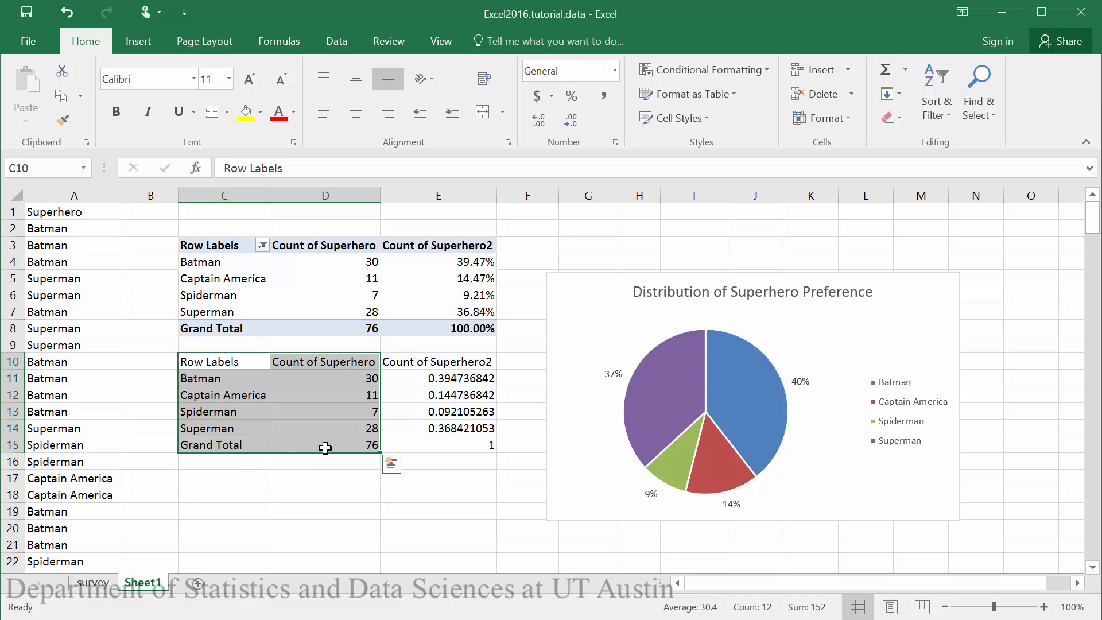
{"action": "key", "text": "ctrl+c"}
{"action": "left_click", "coordinate": [197, 583]}
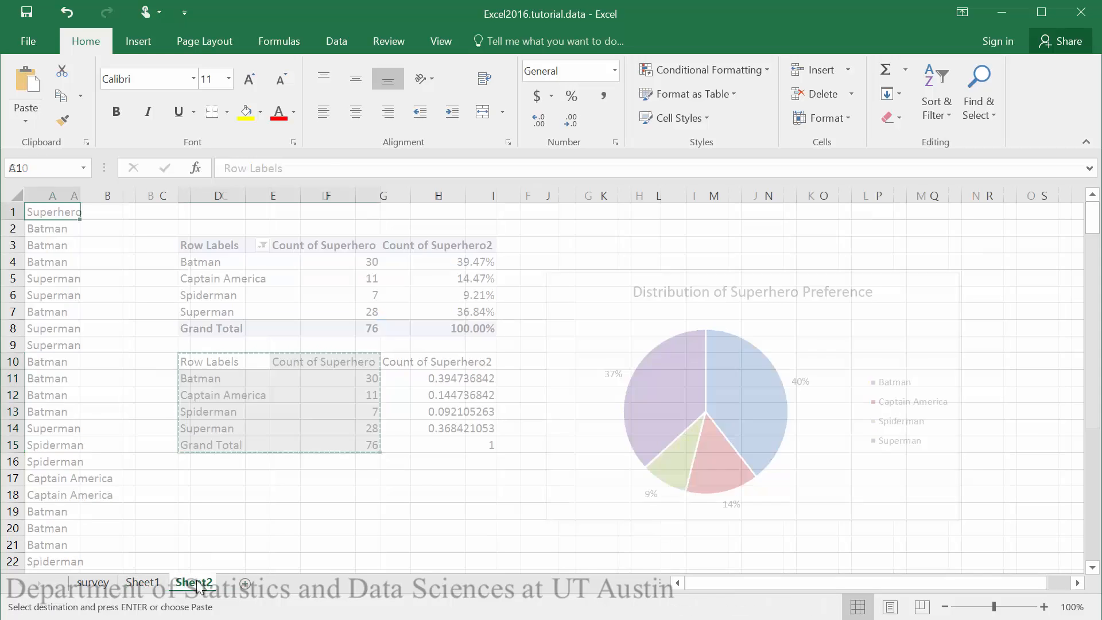
{"action": "key", "text": "ctrl+v"}
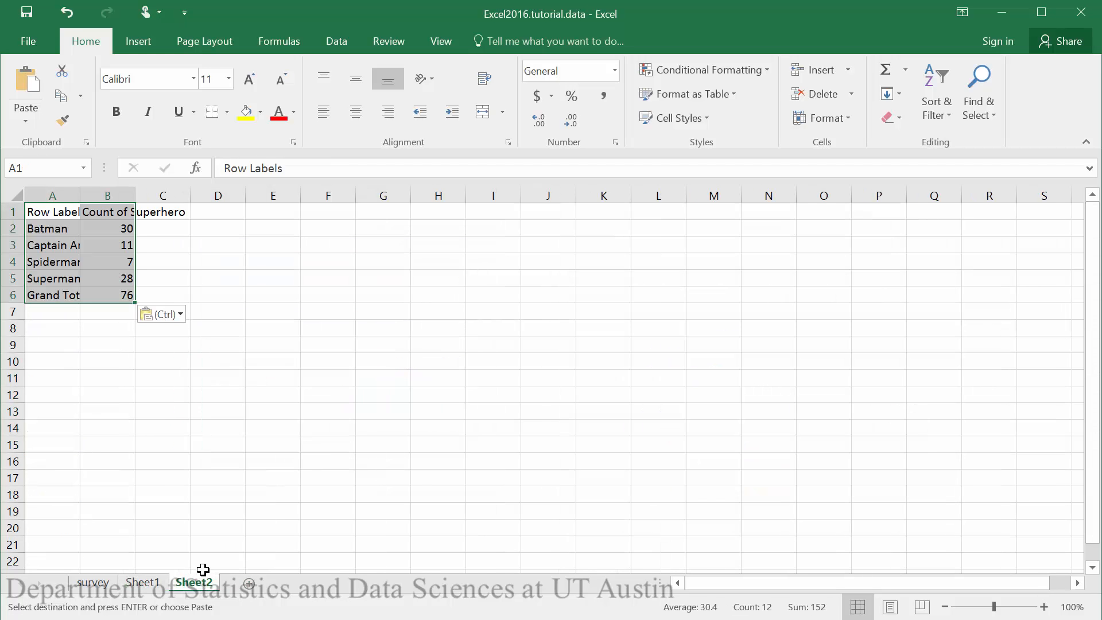
{"action": "left_click", "coordinate": [344, 434]}
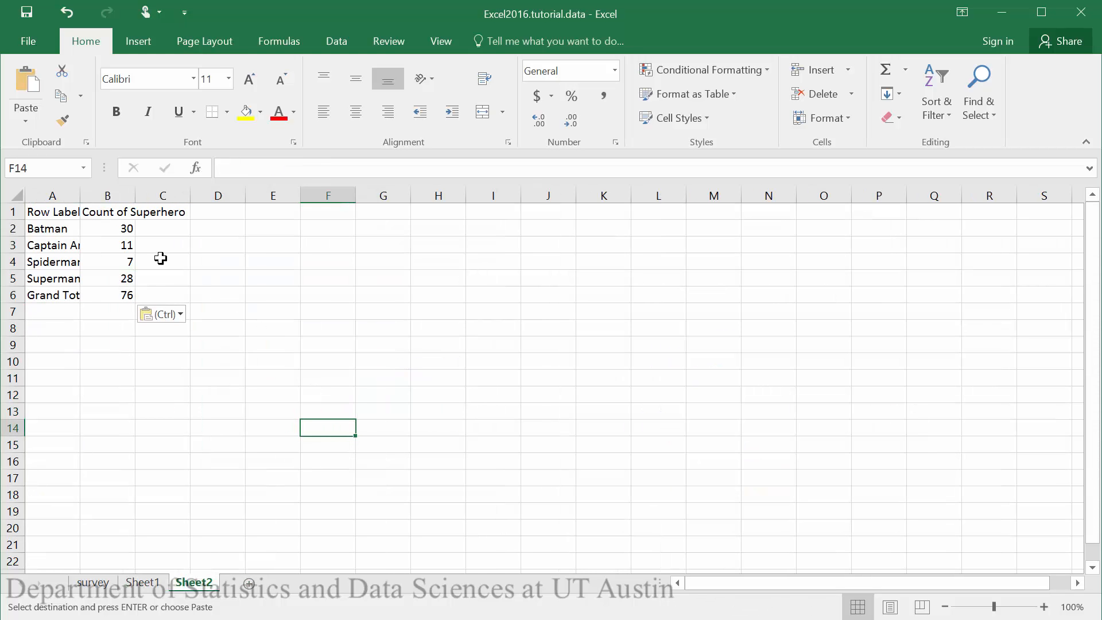
Widen column A to fit its labels and change the header in A1 to "Observed Counts".
{"action": "left_click_drag", "start_coordinate": [80, 196], "coordinate": [127, 198]}
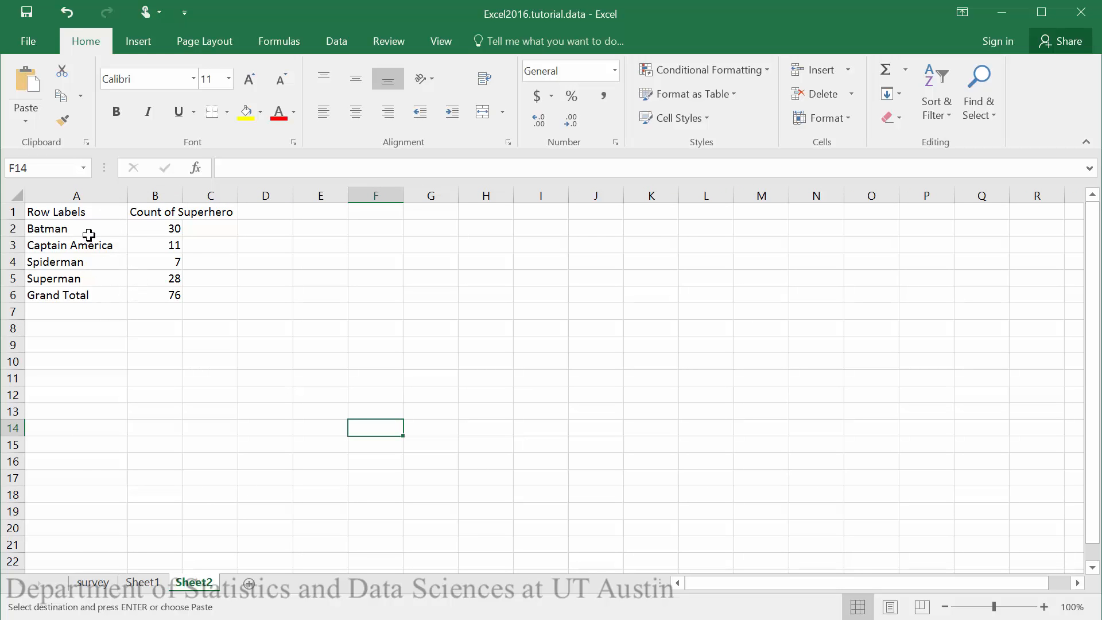
{"action": "left_click", "coordinate": [82, 214]}
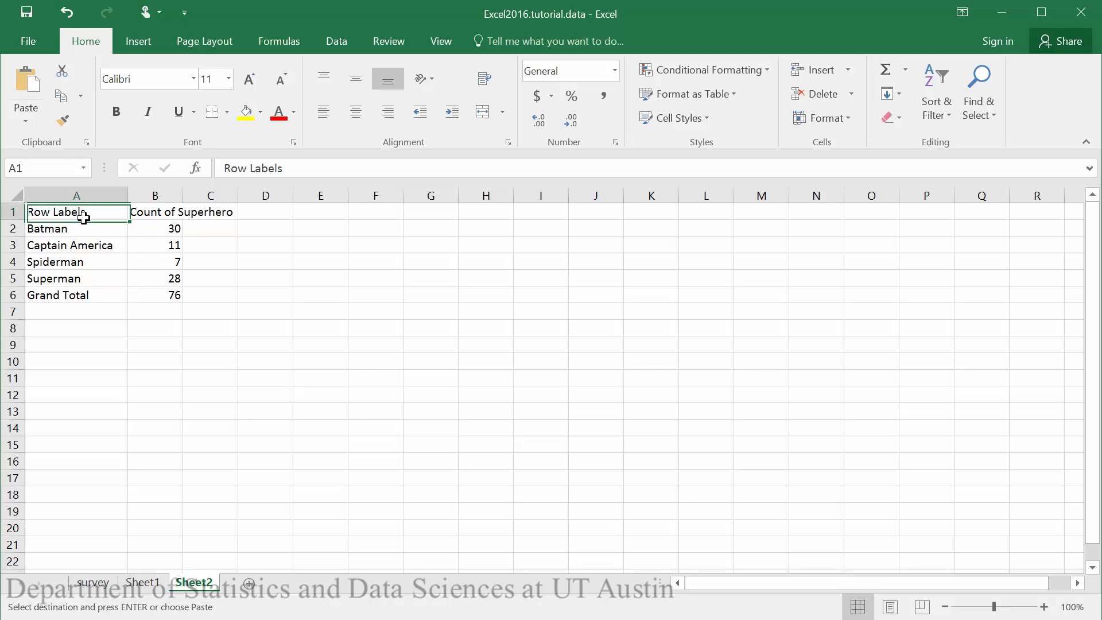
{"action": "type", "text": "O"}
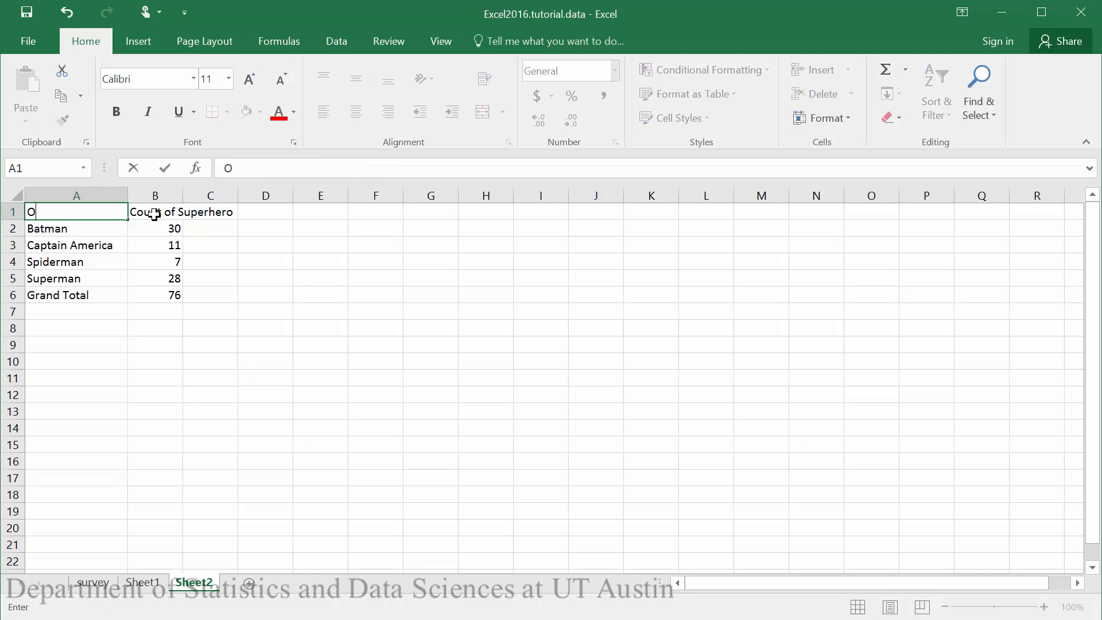
{"action": "type", "text": "bserved Counts"}
{"action": "key", "text": "Return"}
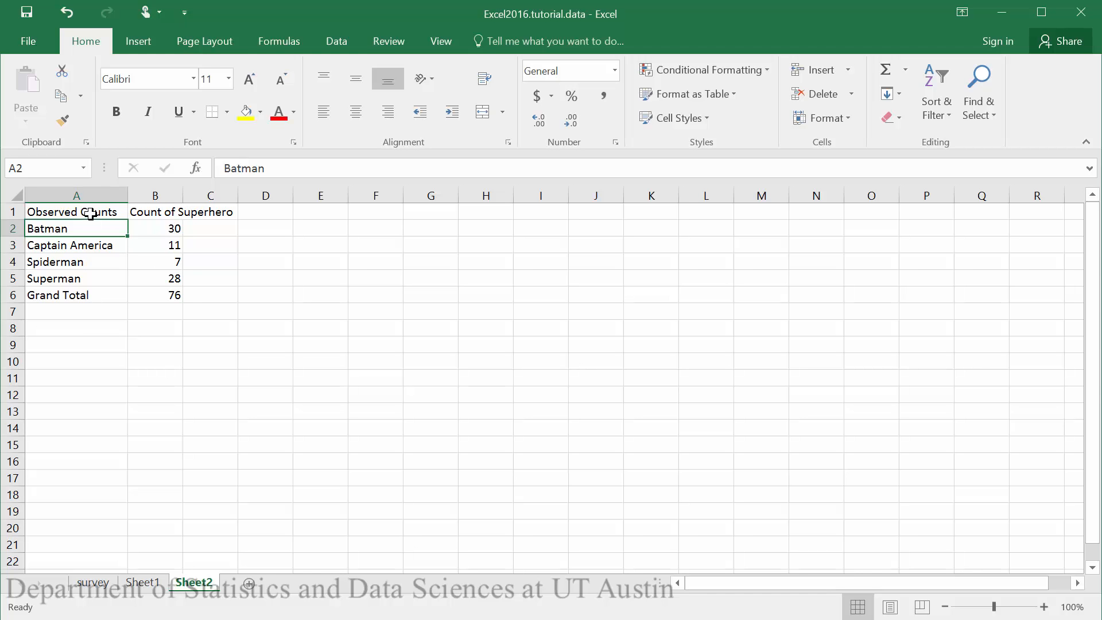
Duplicate the observed counts table A1:B6 beneath the original, starting at cell A8.
{"action": "left_click_drag", "start_coordinate": [91, 213], "coordinate": [155, 290]}
{"action": "key", "text": "ctrl+c"}
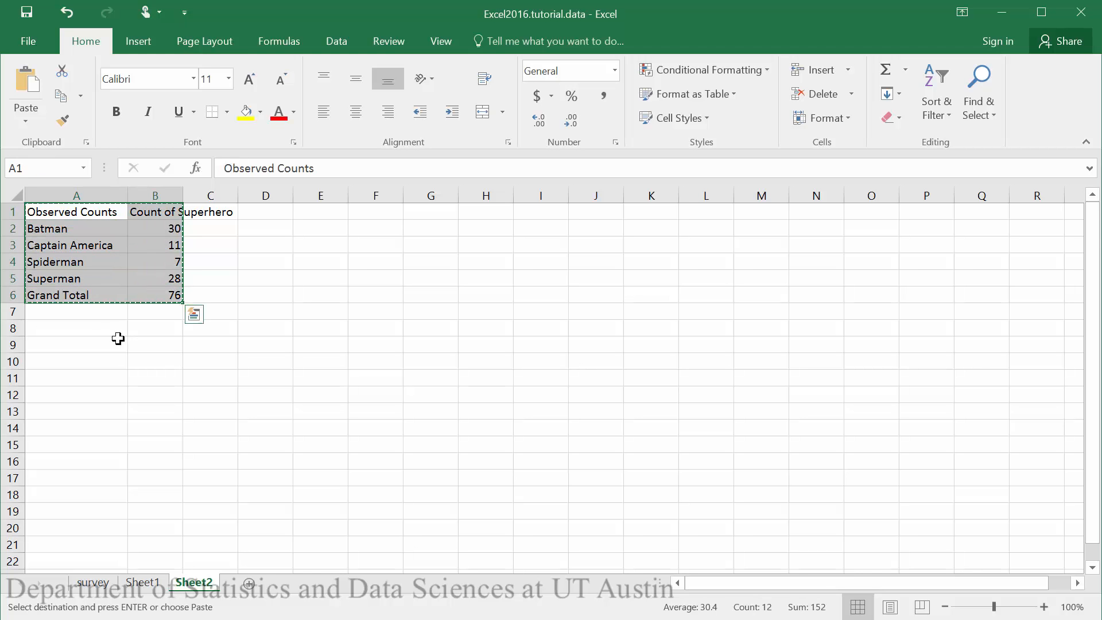
{"action": "left_click", "coordinate": [105, 339]}
{"action": "left_click", "coordinate": [103, 327]}
{"action": "key", "text": "ctrl+v"}
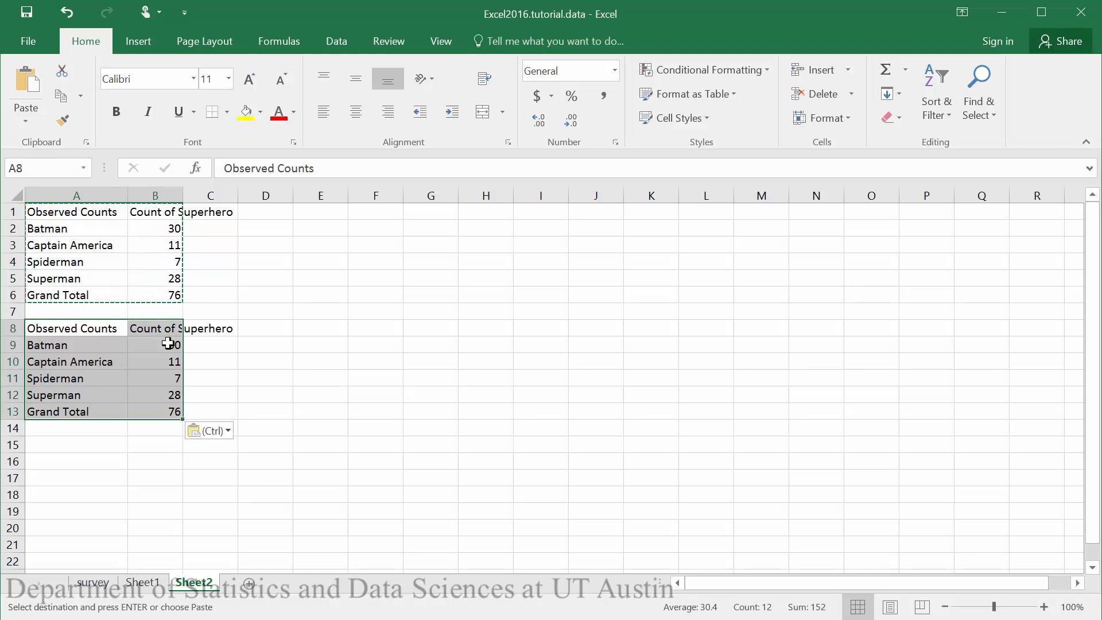
Clear the copied counts in B9:B13 and the Grand Total label in A13.
{"action": "left_click_drag", "start_coordinate": [172, 346], "coordinate": [171, 410]}
{"action": "key", "text": "Delete"}
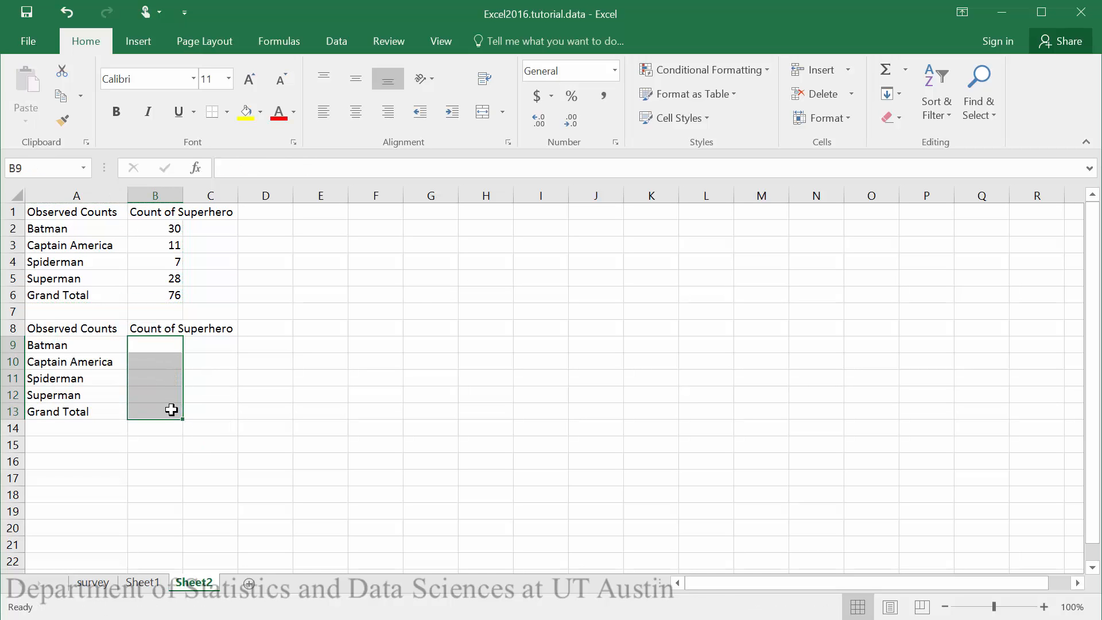
{"action": "left_click", "coordinate": [84, 411]}
{"action": "key", "text": "Delete"}
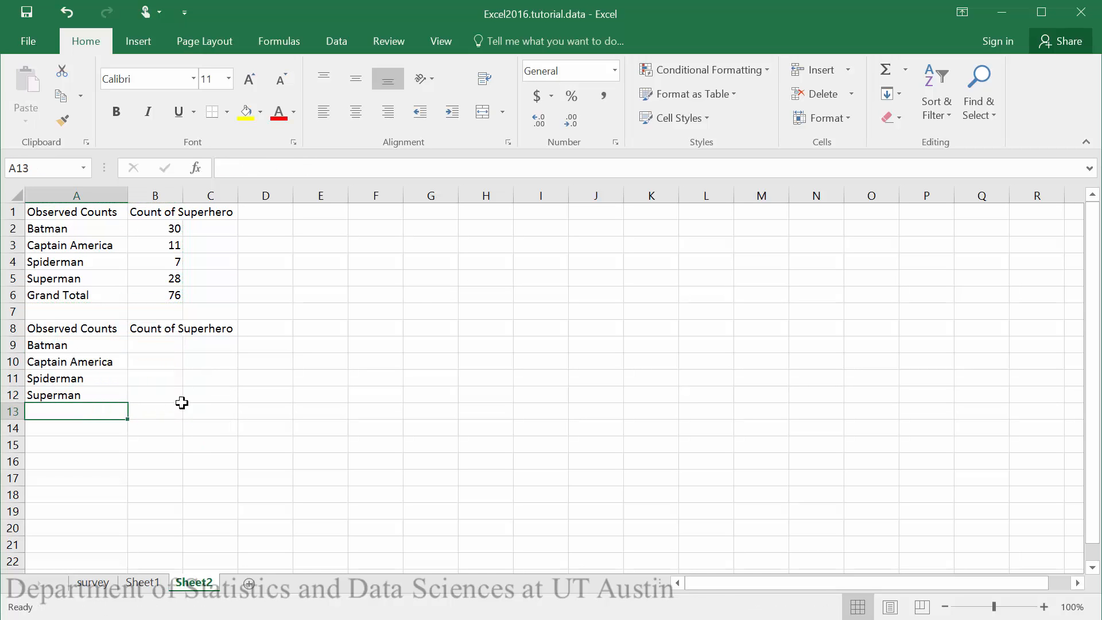
{"action": "left_click", "coordinate": [165, 350]}
Change the second table's header in A8 to "Expected Counts".
{"action": "left_click", "coordinate": [113, 327]}
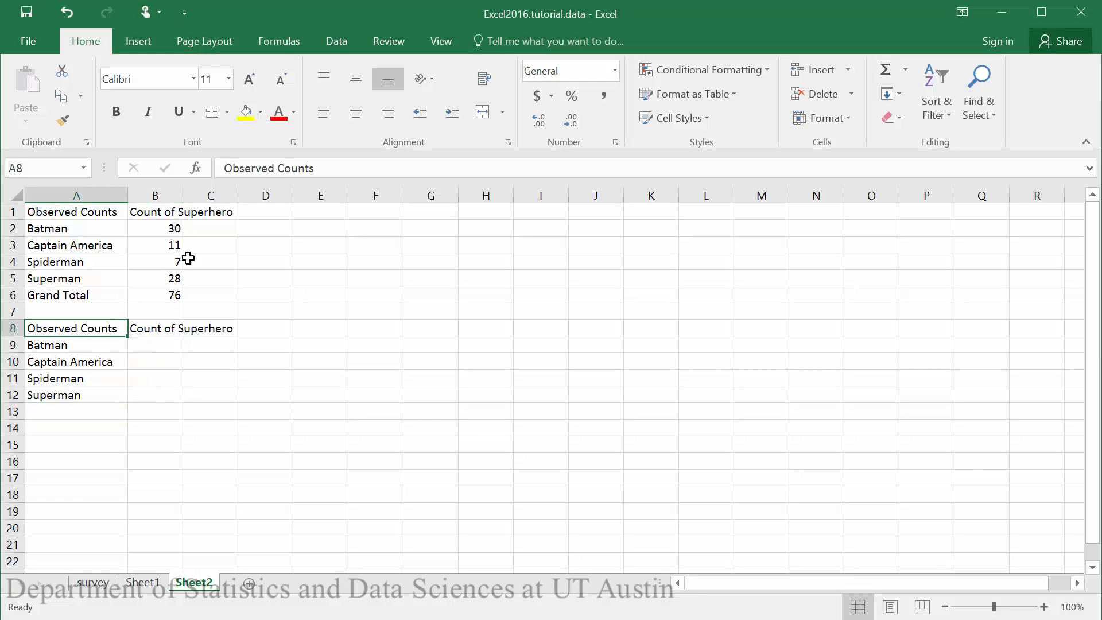
{"action": "double_click", "coordinate": [257, 165]}
{"action": "type", "text": "Ex"}
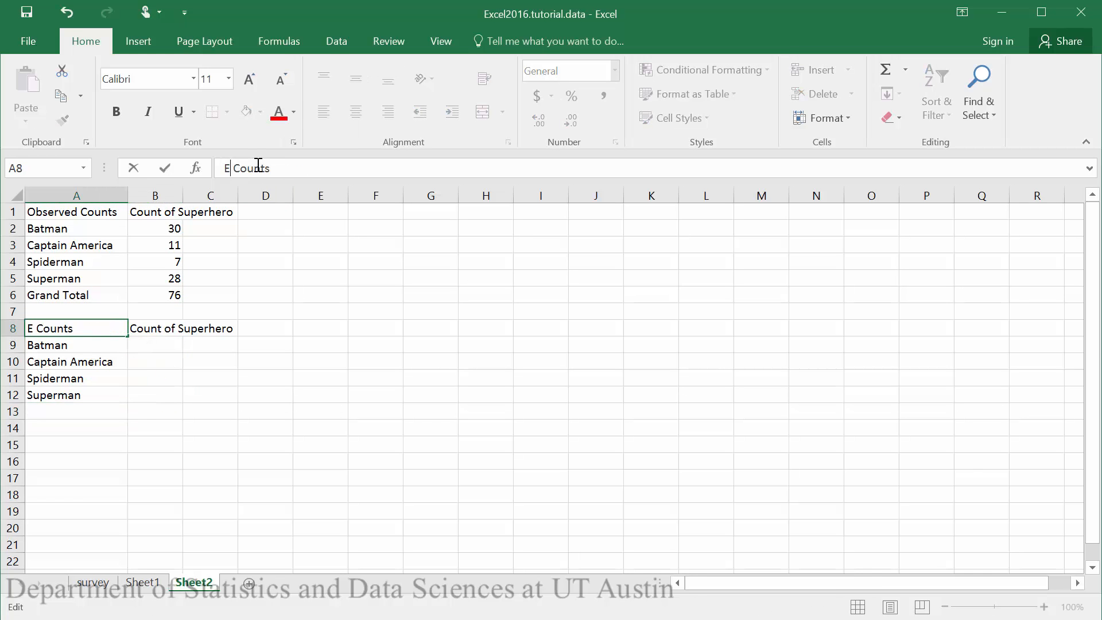
{"action": "type", "text": "pected"}
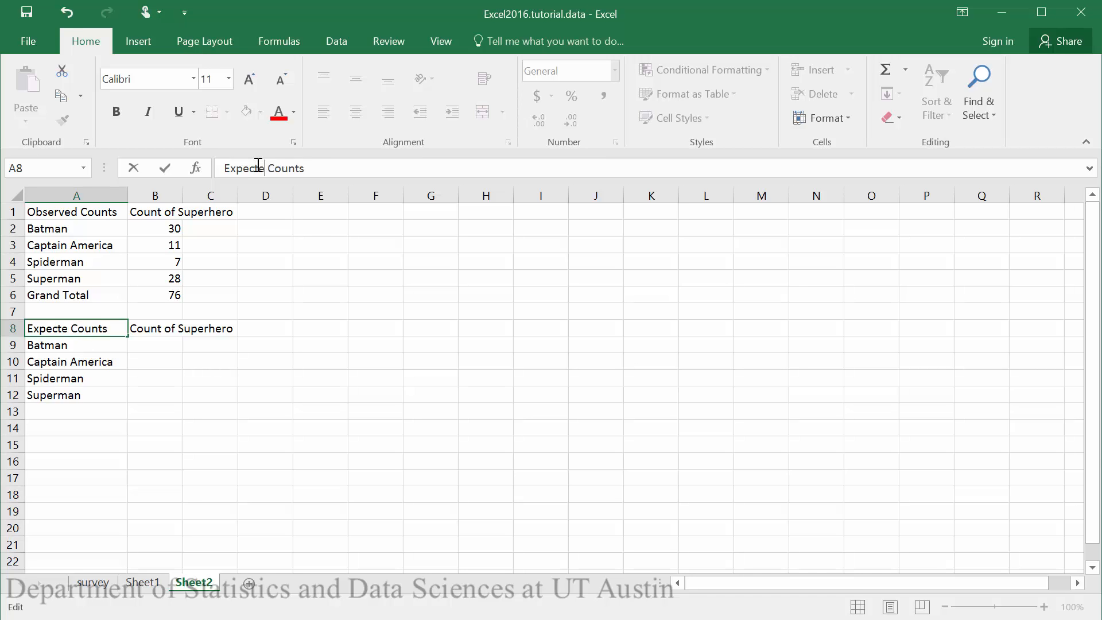
{"action": "left_click", "coordinate": [320, 427]}
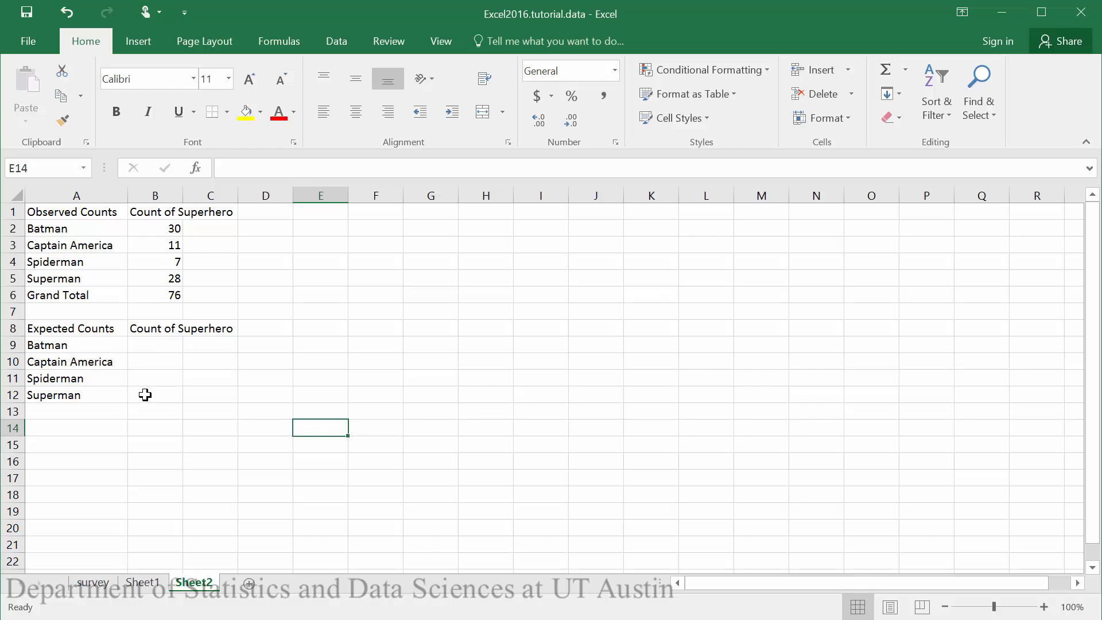
Calculate Batman's expected count in B9 with the formula =B6/4, dividing the grand total equally among the four superheroes.
{"action": "left_click", "coordinate": [178, 294]}
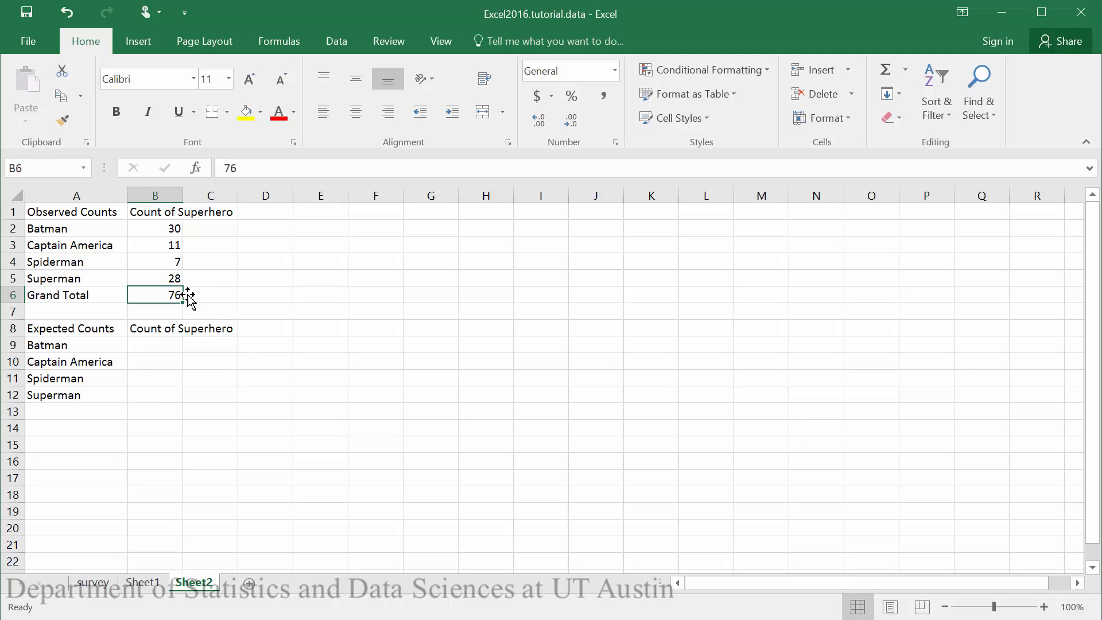
{"action": "key", "text": "Return"}
{"action": "left_click", "coordinate": [165, 347]}
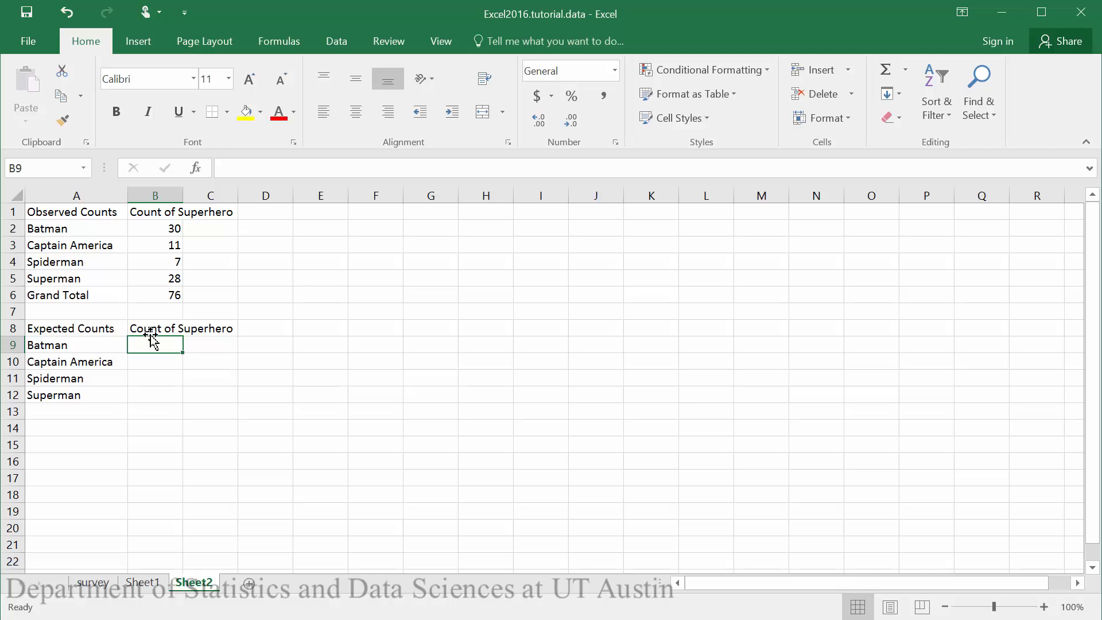
{"action": "type", "text": "="}
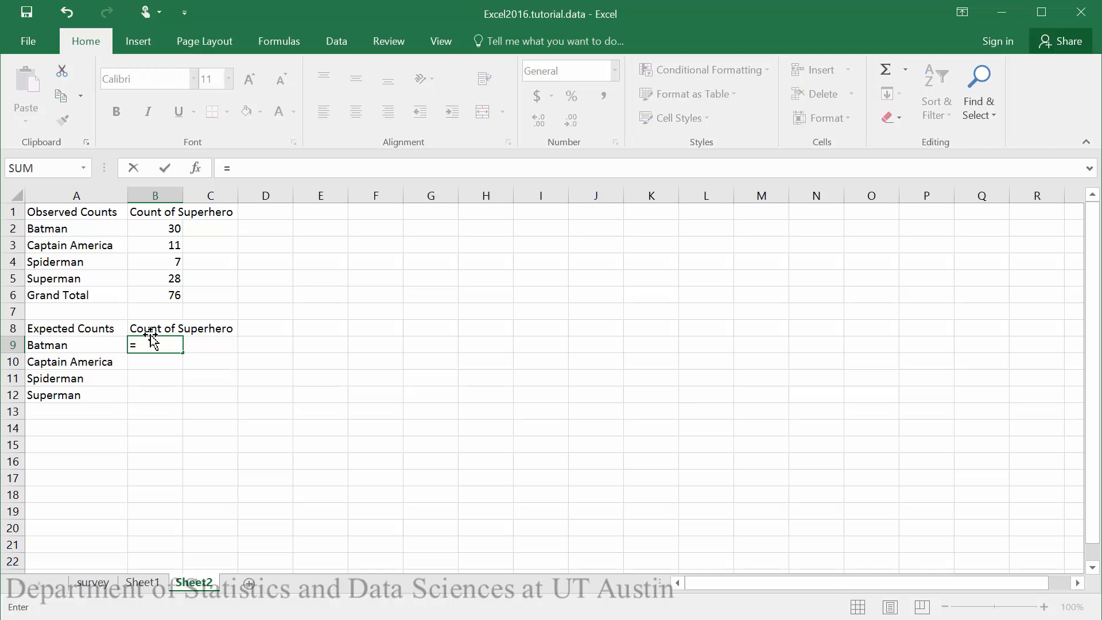
{"action": "left_click", "coordinate": [144, 293]}
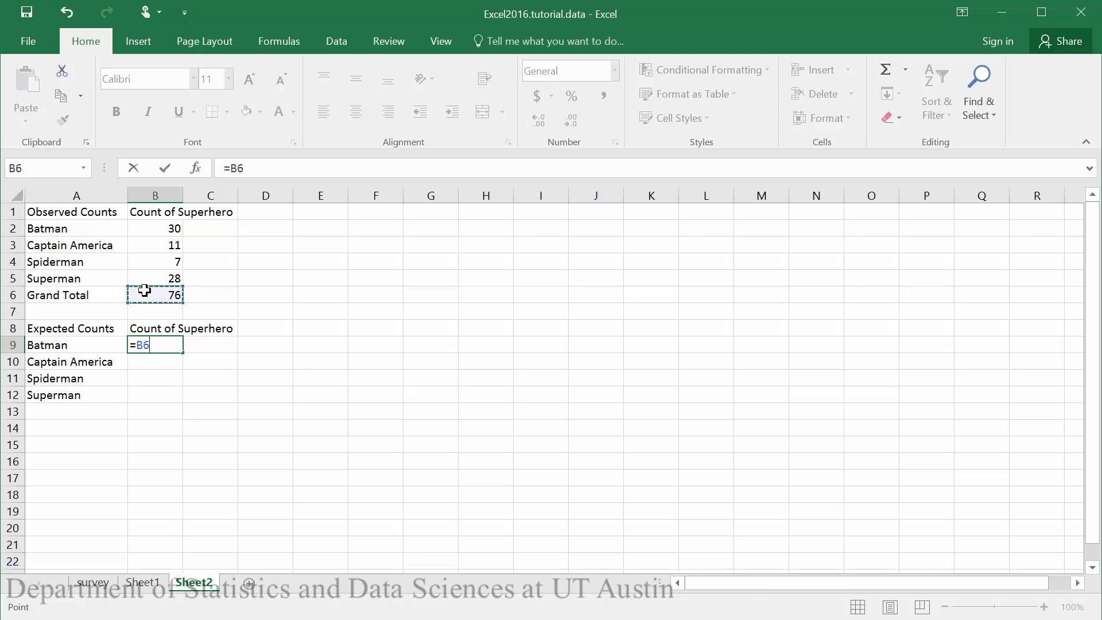
{"action": "type", "text": "/4"}
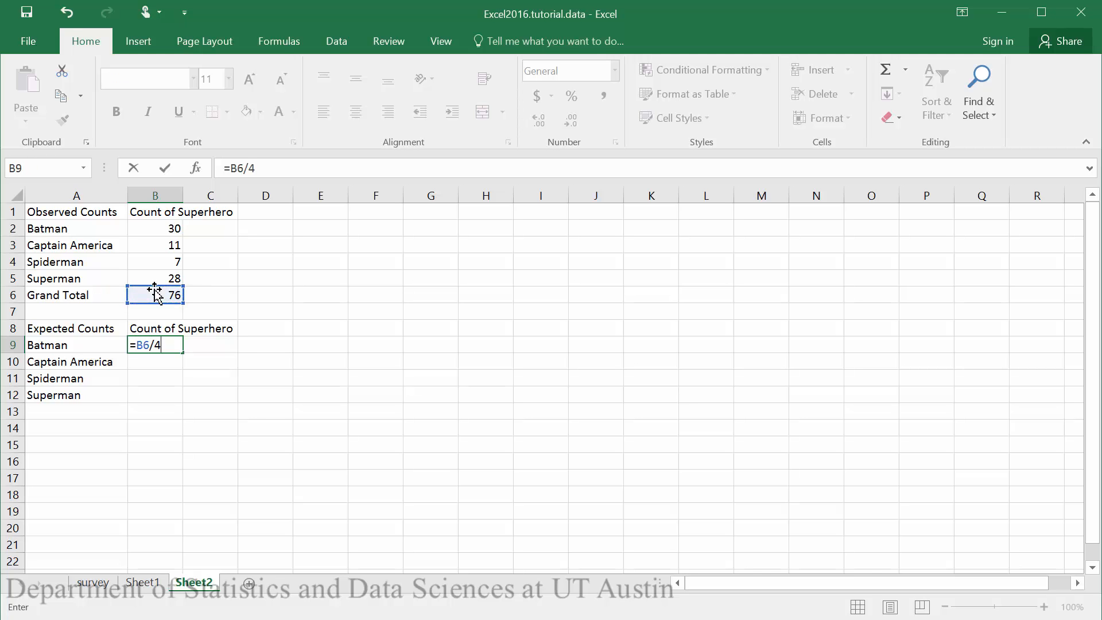
{"action": "key", "text": "Return"}
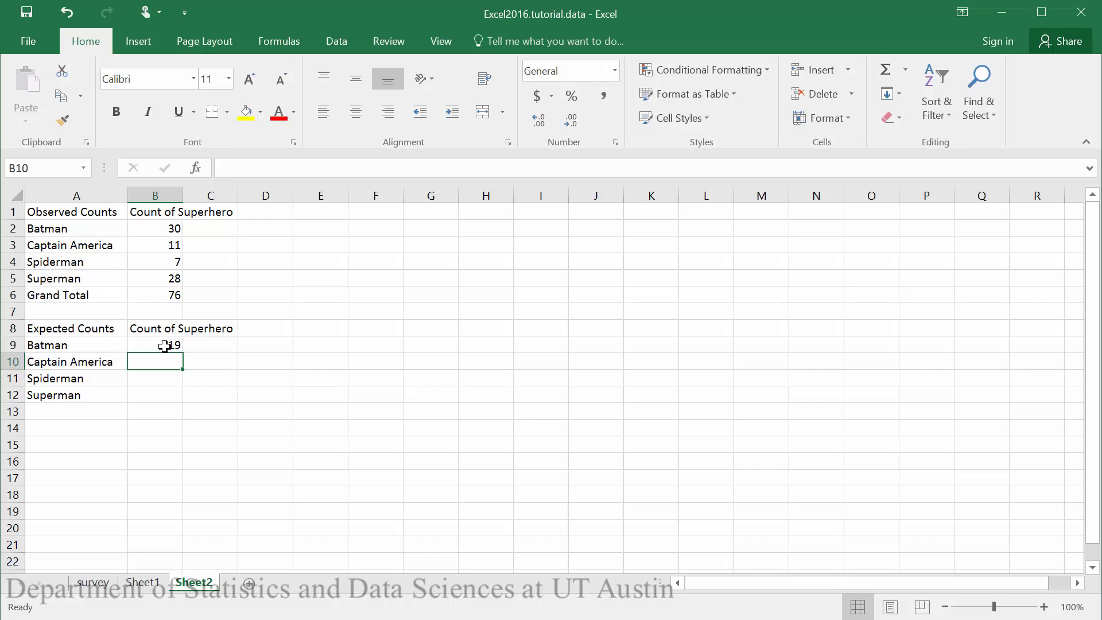
Make the grand total reference in B9 absolute so that the formula reads =$B$6/4.
{"action": "left_click", "coordinate": [165, 346]}
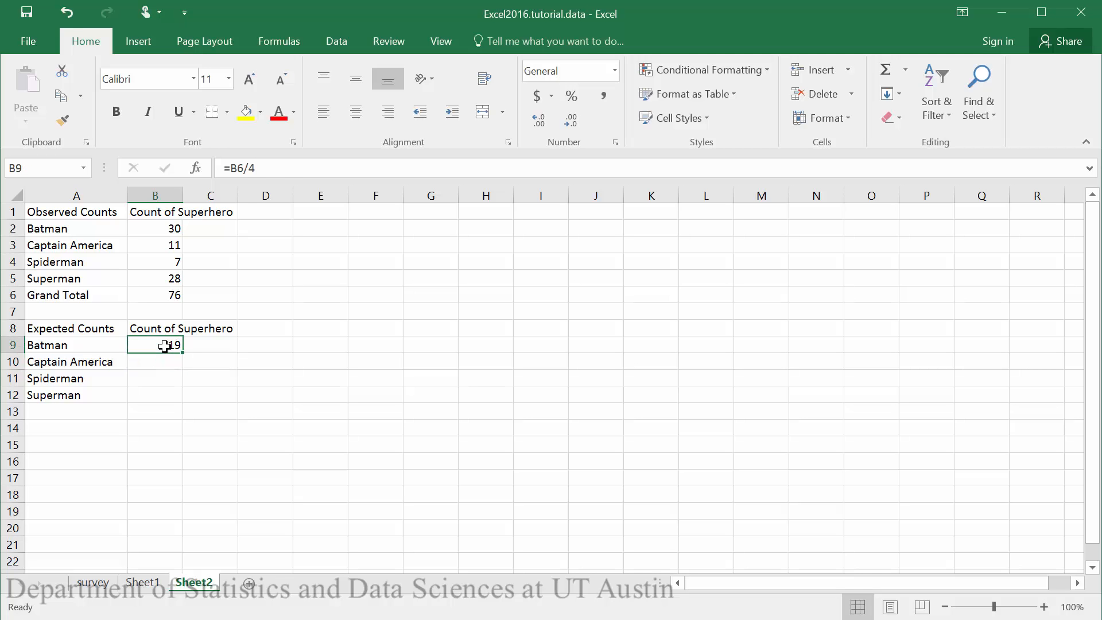
{"action": "left_click", "coordinate": [239, 168]}
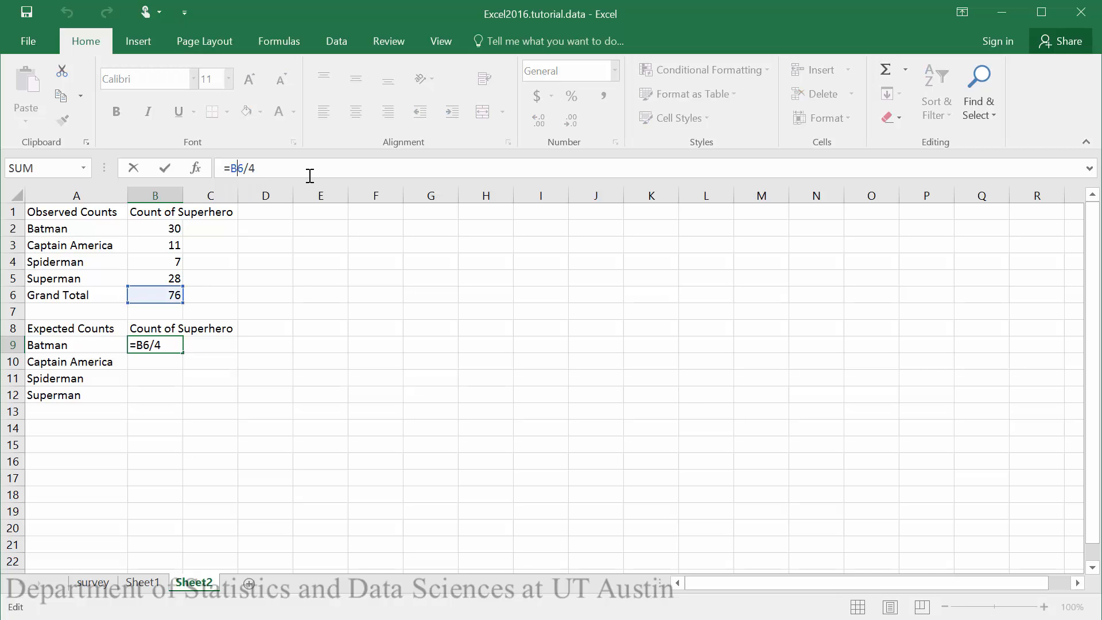
{"action": "key", "text": "F4"}
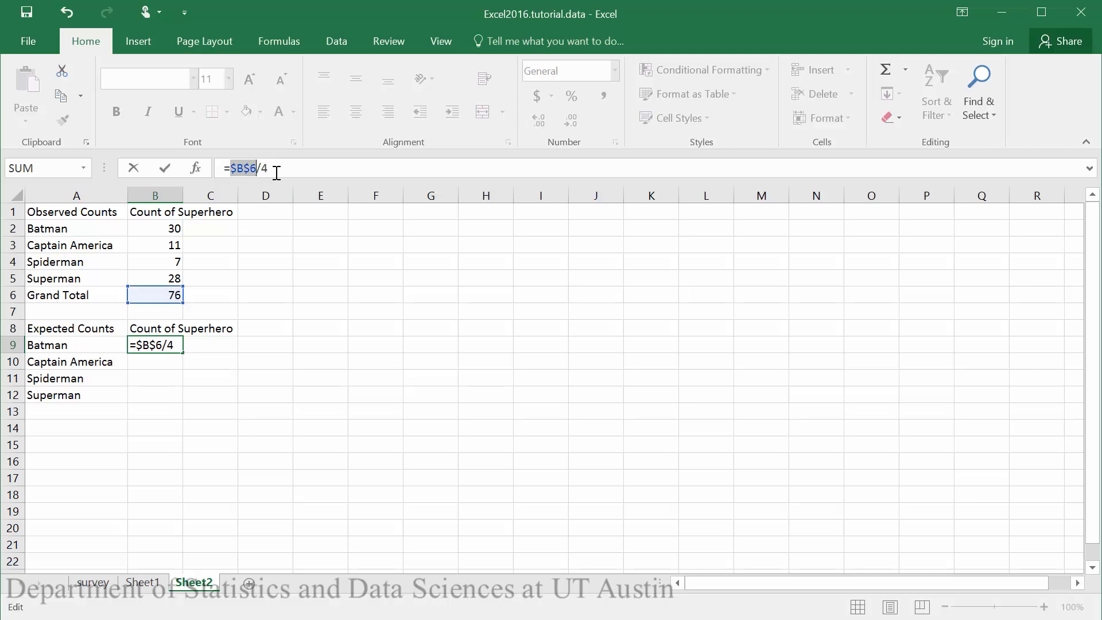
{"action": "key", "text": "Return"}
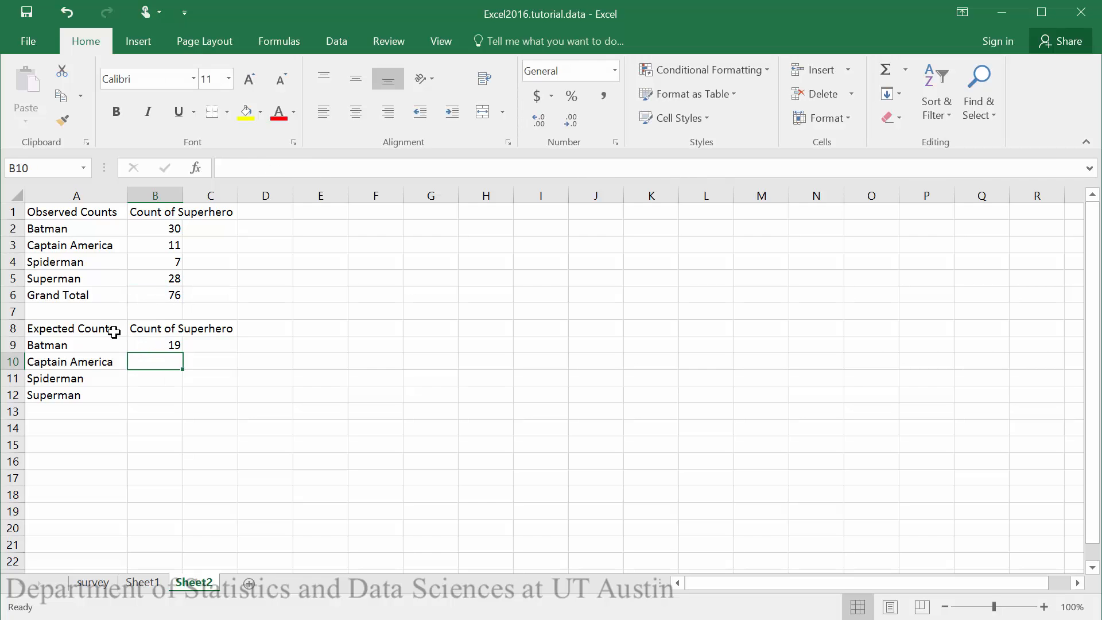
Fill the expected count formula from B9 down through B12 for the remaining superheroes.
{"action": "left_click", "coordinate": [178, 347]}
{"action": "left_click_drag", "start_coordinate": [183, 355], "coordinate": [184, 401]}
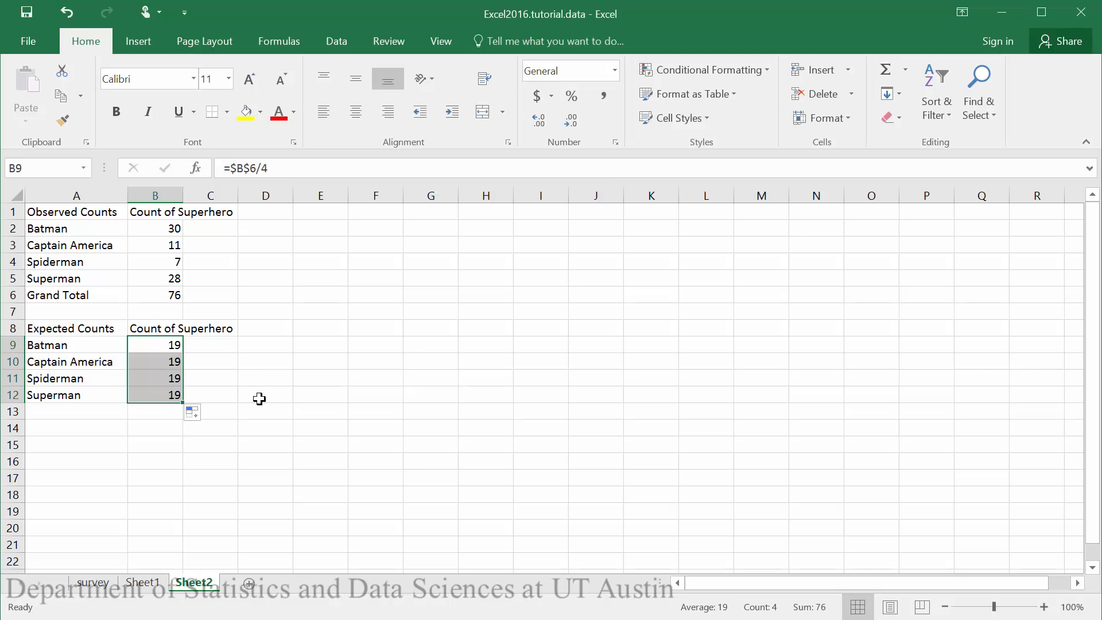
{"action": "left_click", "coordinate": [257, 397]}
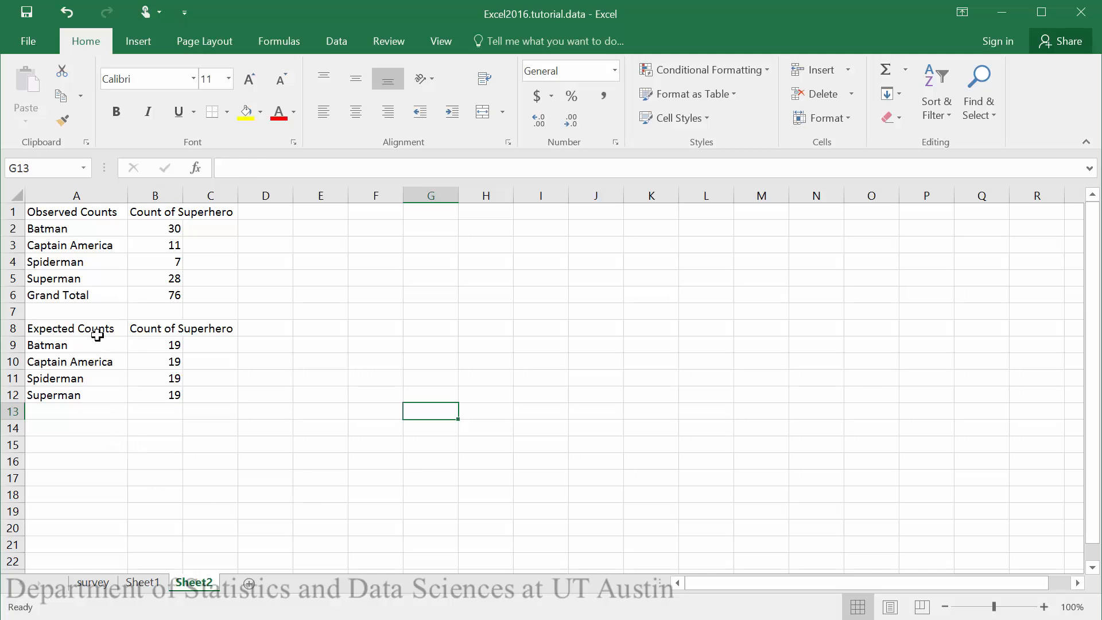
Copy the expected counts table A8:B12 to A15 and clear the copied values in B16:B19.
{"action": "left_click_drag", "start_coordinate": [94, 332], "coordinate": [146, 397]}
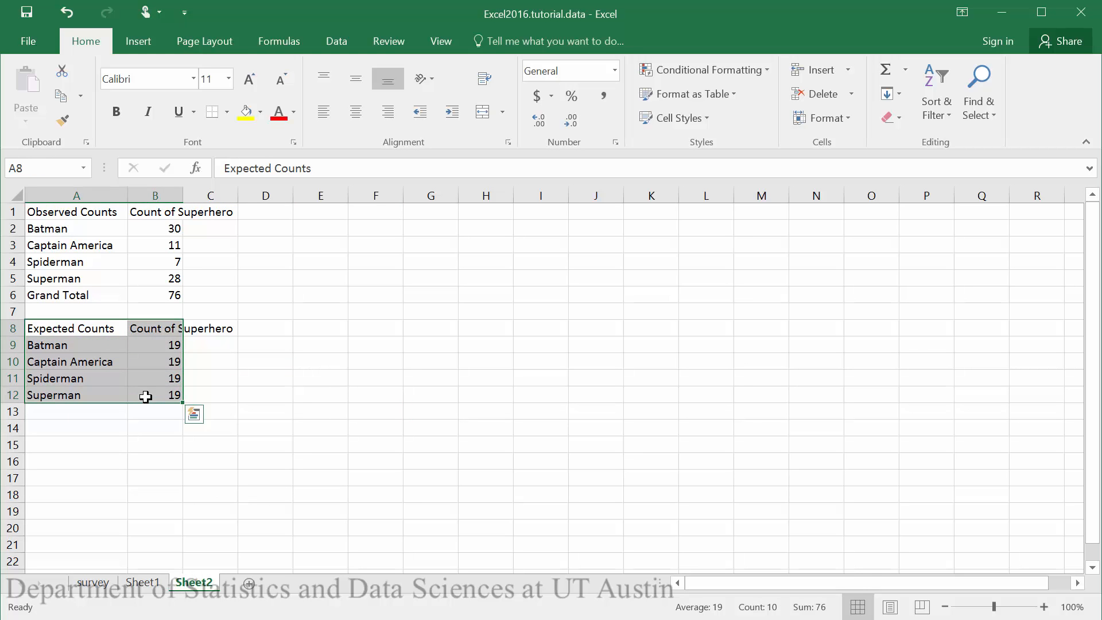
{"action": "key", "text": "ctrl+c"}
{"action": "left_click", "coordinate": [111, 442]}
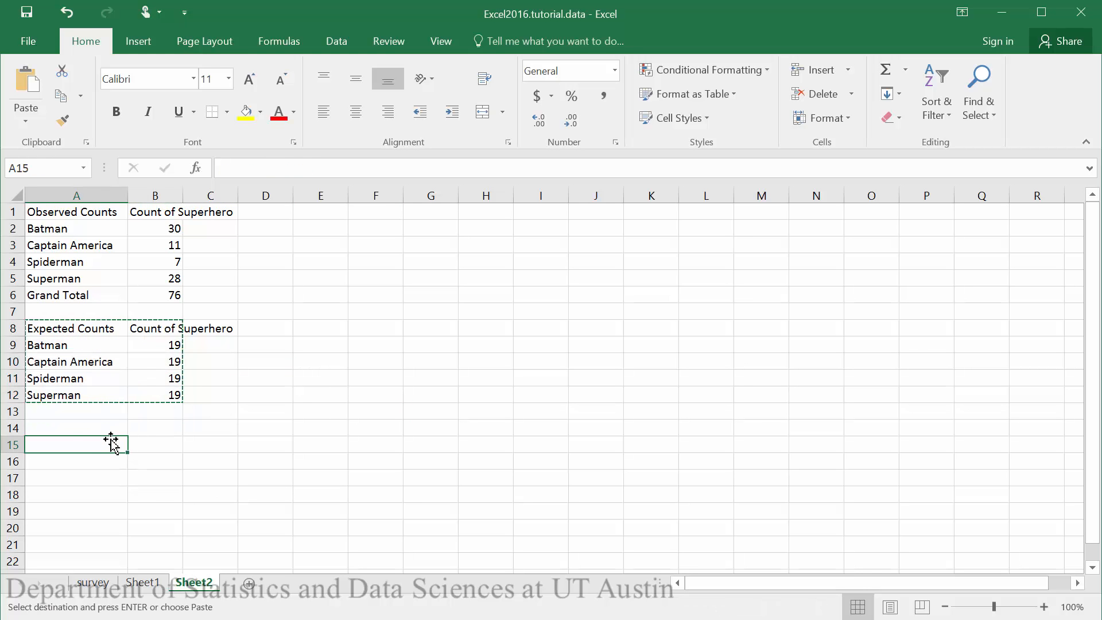
{"action": "key", "text": "ctrl+v"}
{"action": "left_click_drag", "start_coordinate": [155, 462], "coordinate": [159, 510]}
{"action": "key", "text": "Delete"}
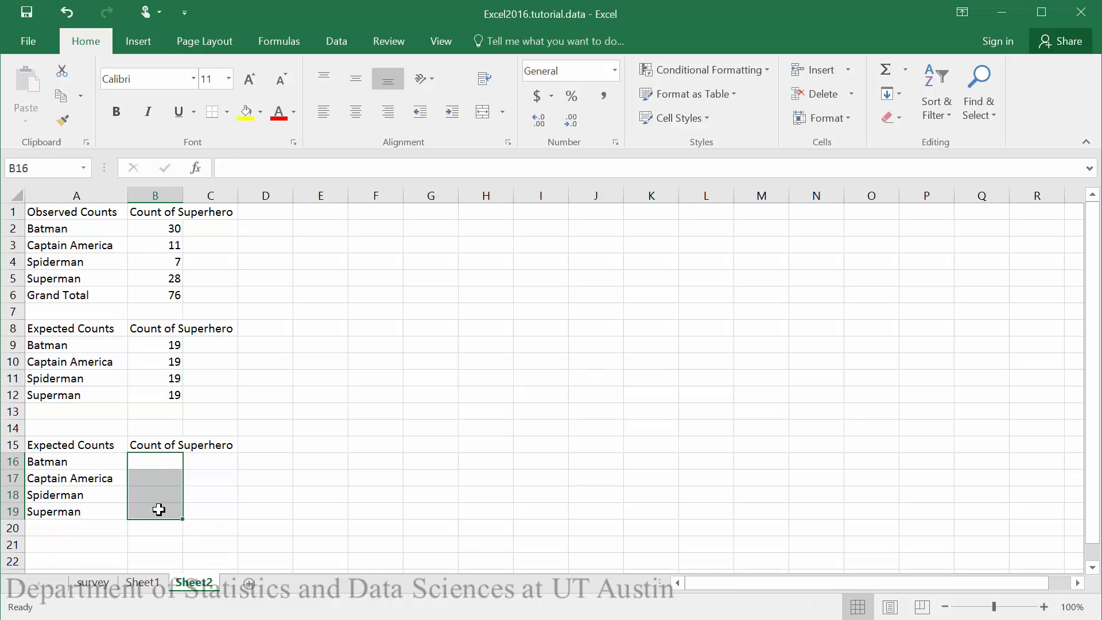
Change the third table's header in A15 to "Chi-square".
{"action": "left_click", "coordinate": [94, 446]}
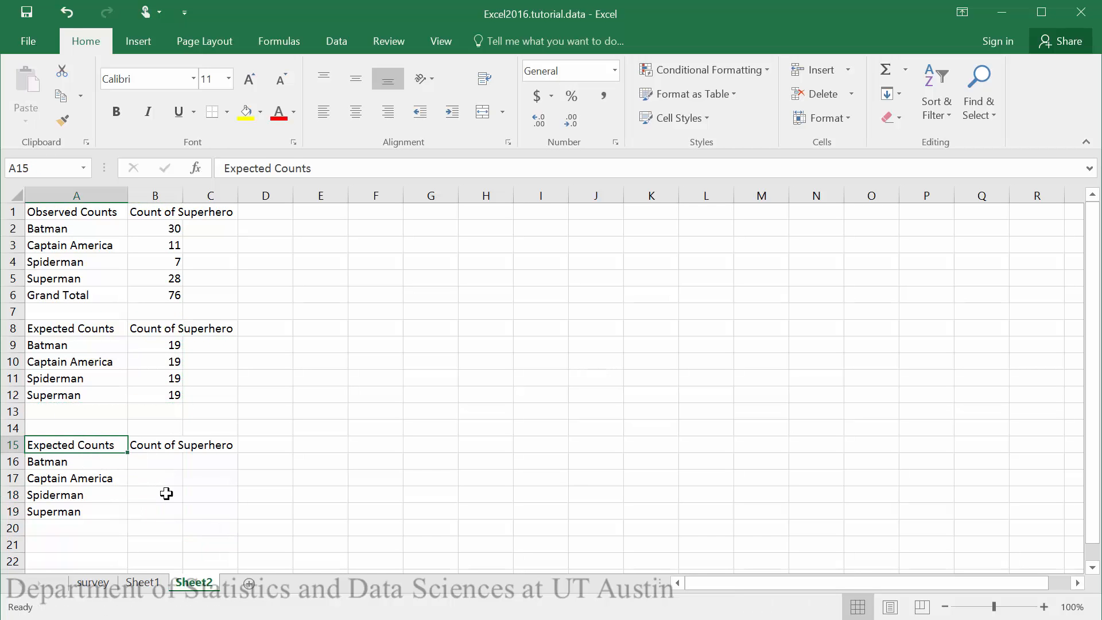
{"action": "type", "text": "Chi-"}
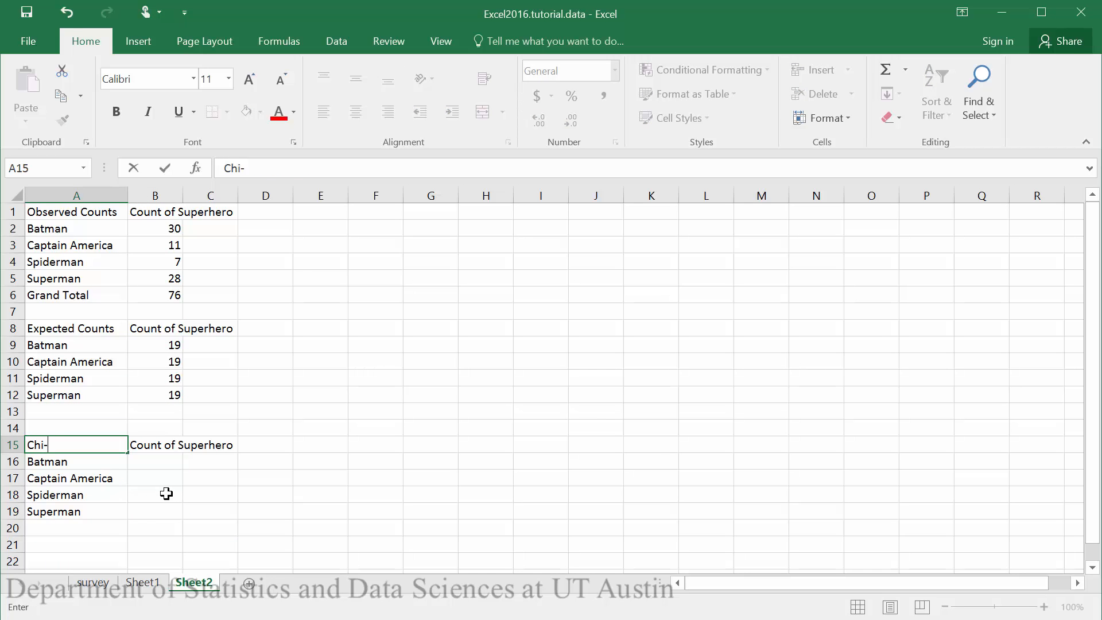
{"action": "type", "text": "square"}
Enter the formula =(B2-B9)^2/B9 in B16 to compute Batman's chi-square contribution.
{"action": "left_click", "coordinate": [181, 461]}
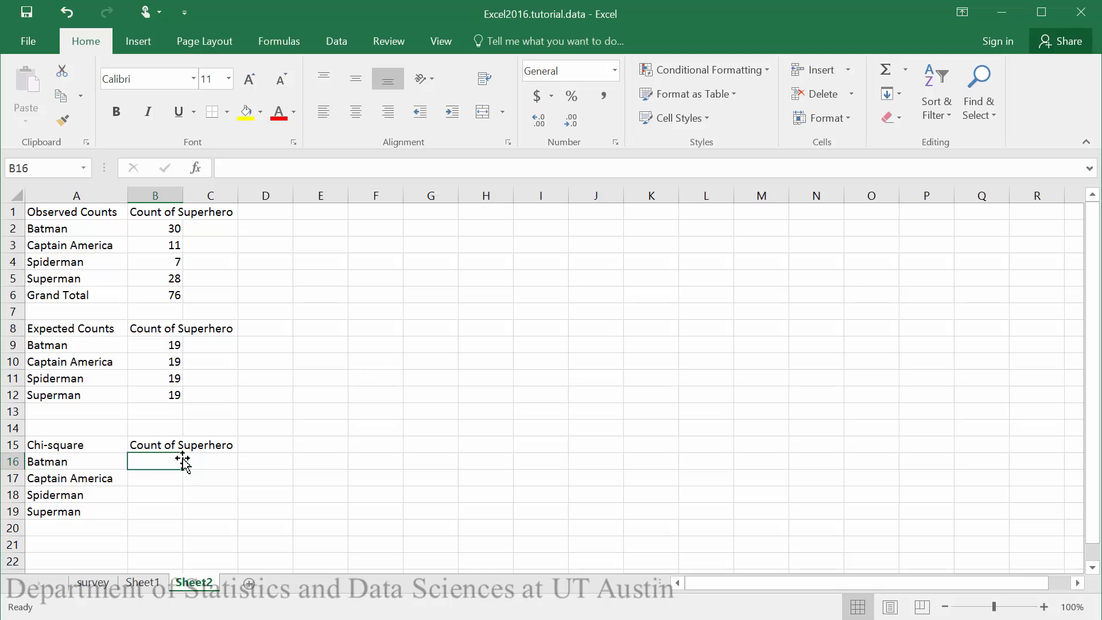
{"action": "type", "text": "="}
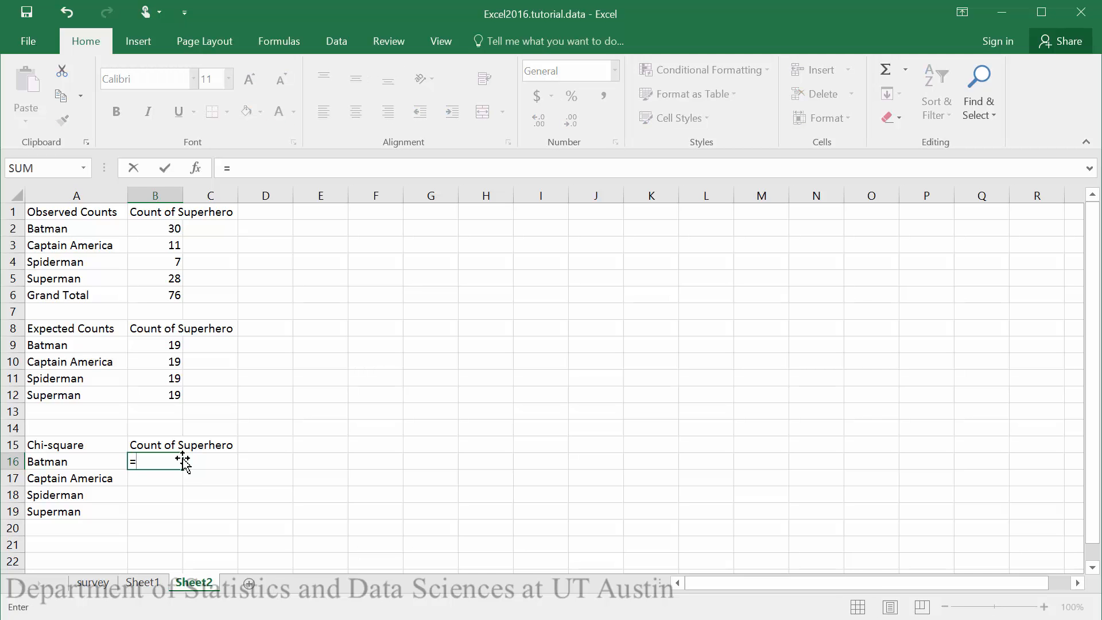
{"action": "type", "text": "("}
{"action": "left_click", "coordinate": [166, 230]}
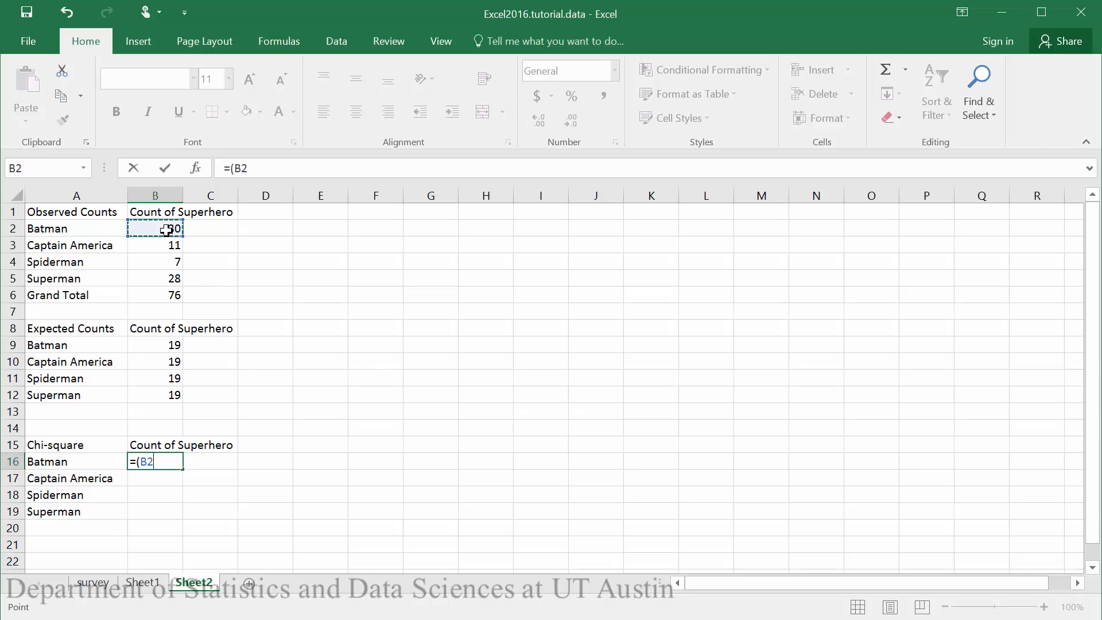
{"action": "type", "text": "-"}
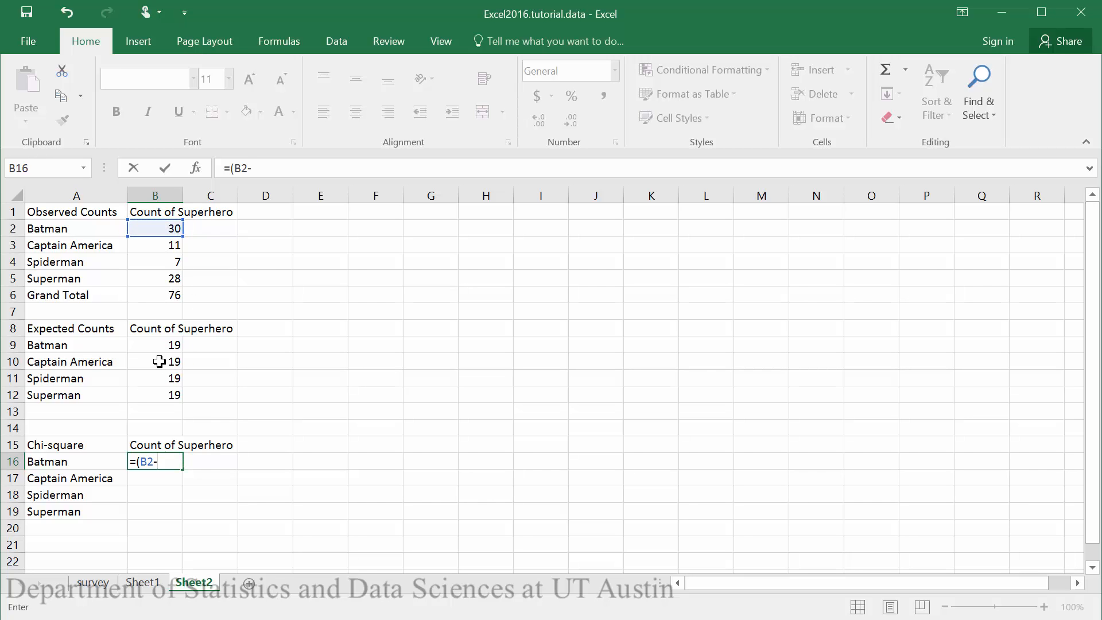
{"action": "left_click", "coordinate": [161, 343]}
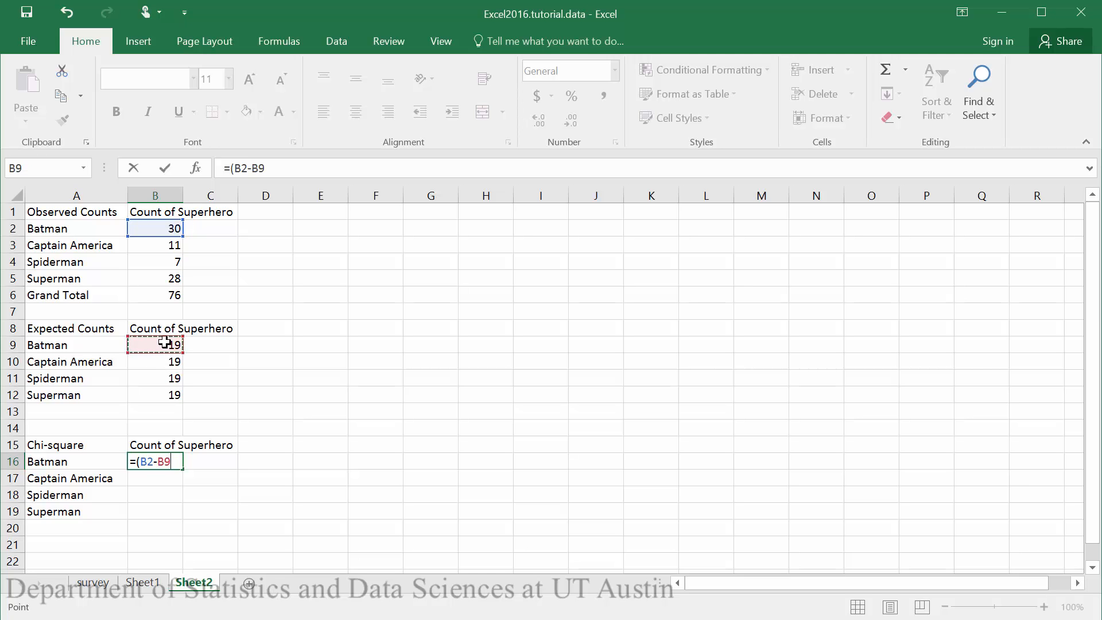
{"action": "type", "text": ")^2/"}
{"action": "left_click", "coordinate": [165, 342]}
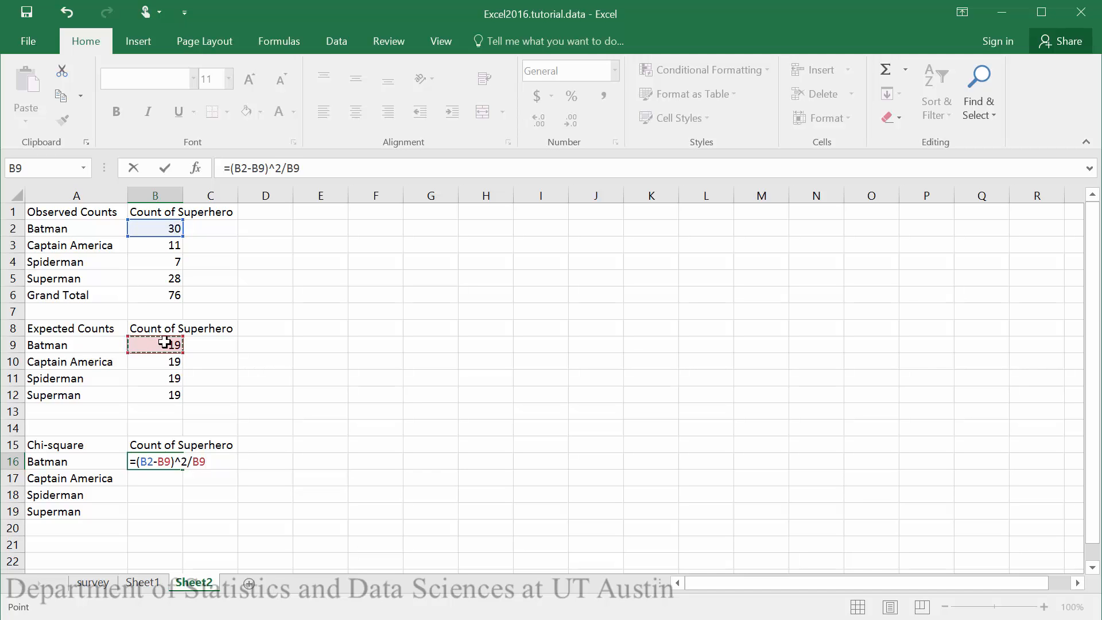
{"action": "key", "text": "Return"}
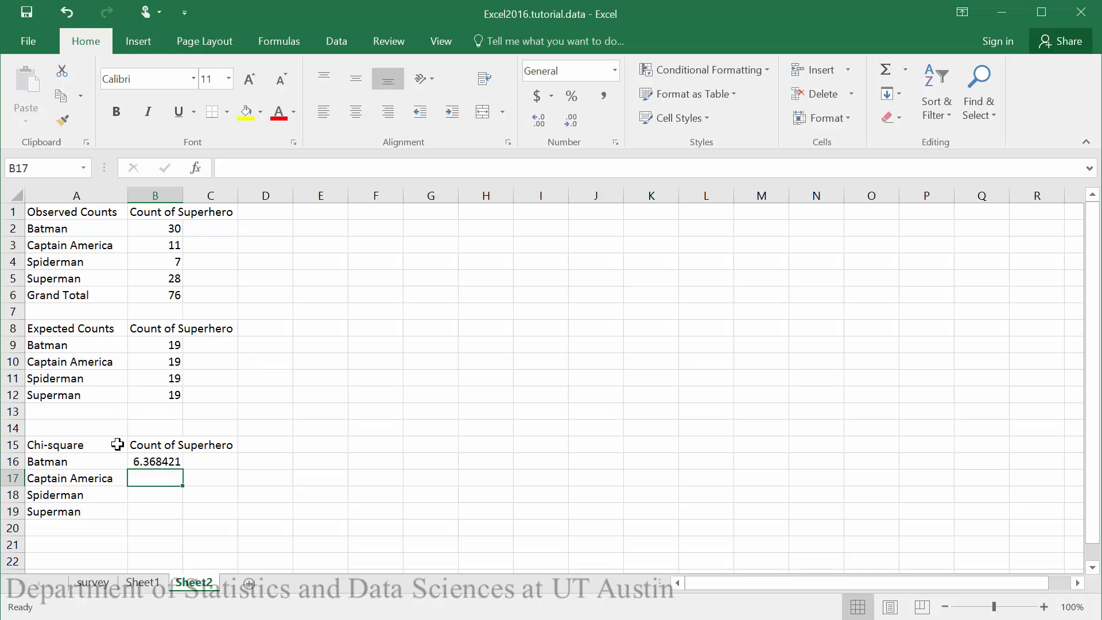
Fill the chi-square formula from B16 down through B19 and check the cell references in B19.
{"action": "left_click", "coordinate": [150, 463]}
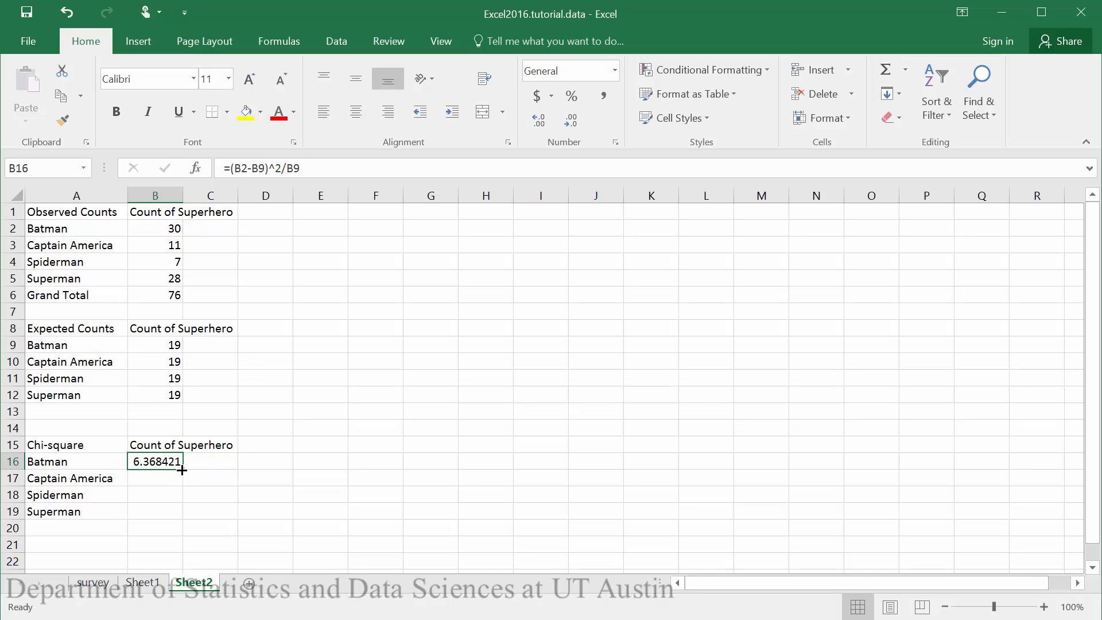
{"action": "left_click_drag", "start_coordinate": [182, 470], "coordinate": [181, 514]}
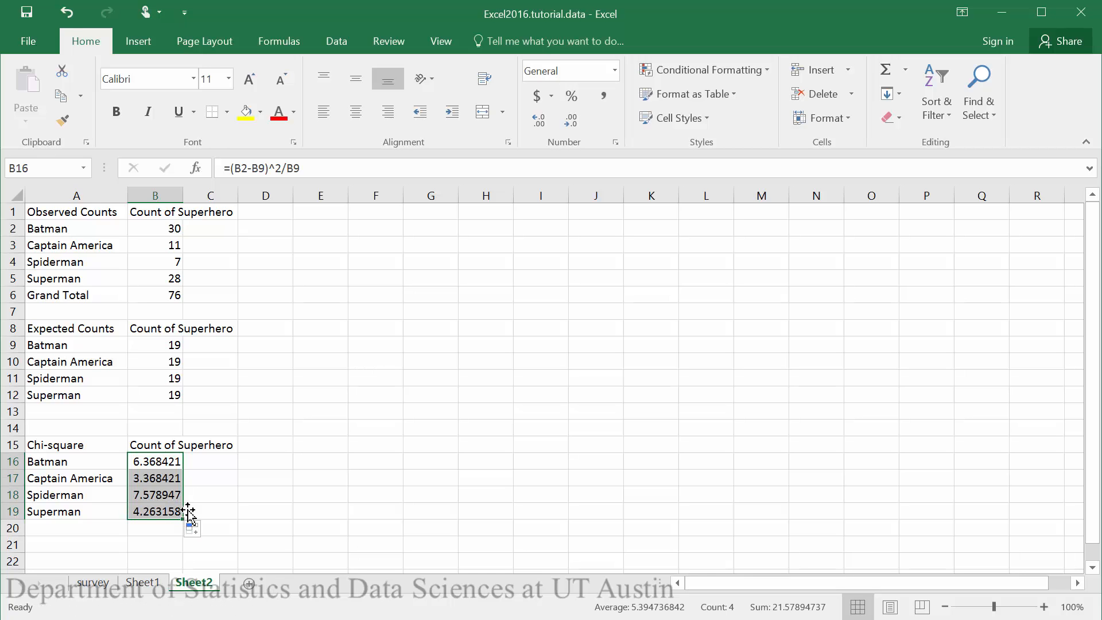
{"action": "left_click", "coordinate": [221, 499]}
{"action": "left_click", "coordinate": [144, 507]}
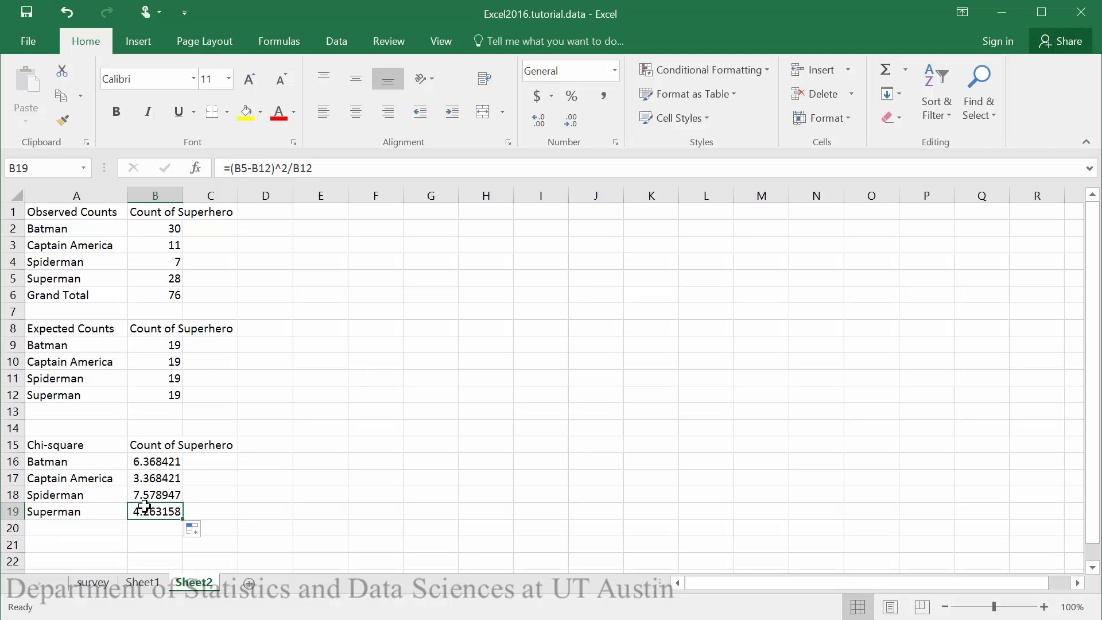
{"action": "left_click", "coordinate": [248, 160]}
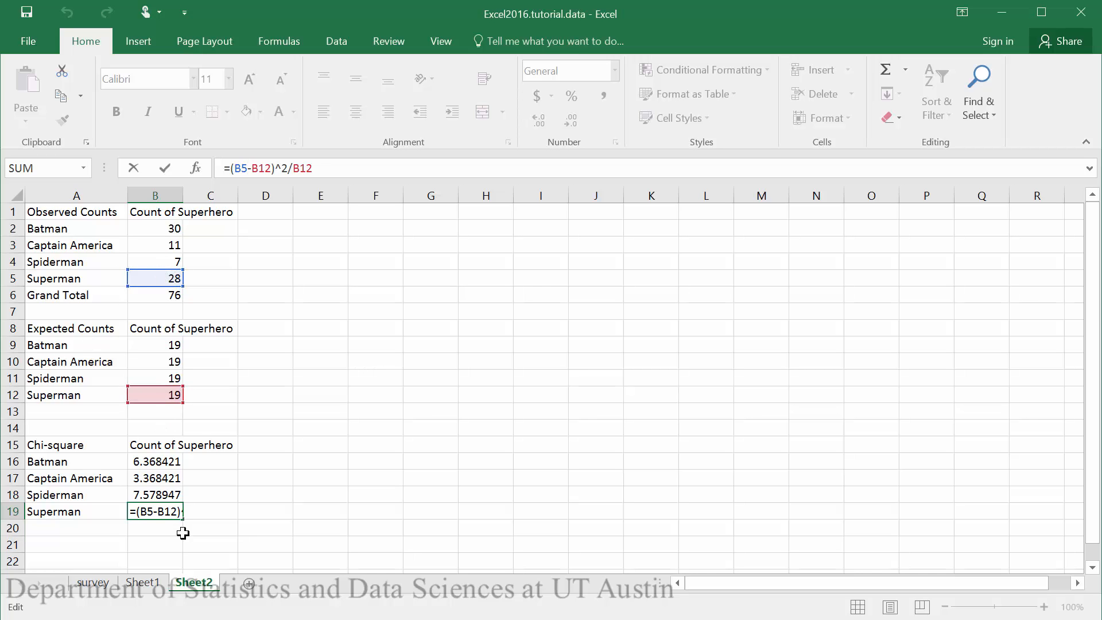
{"action": "key", "text": "Return"}
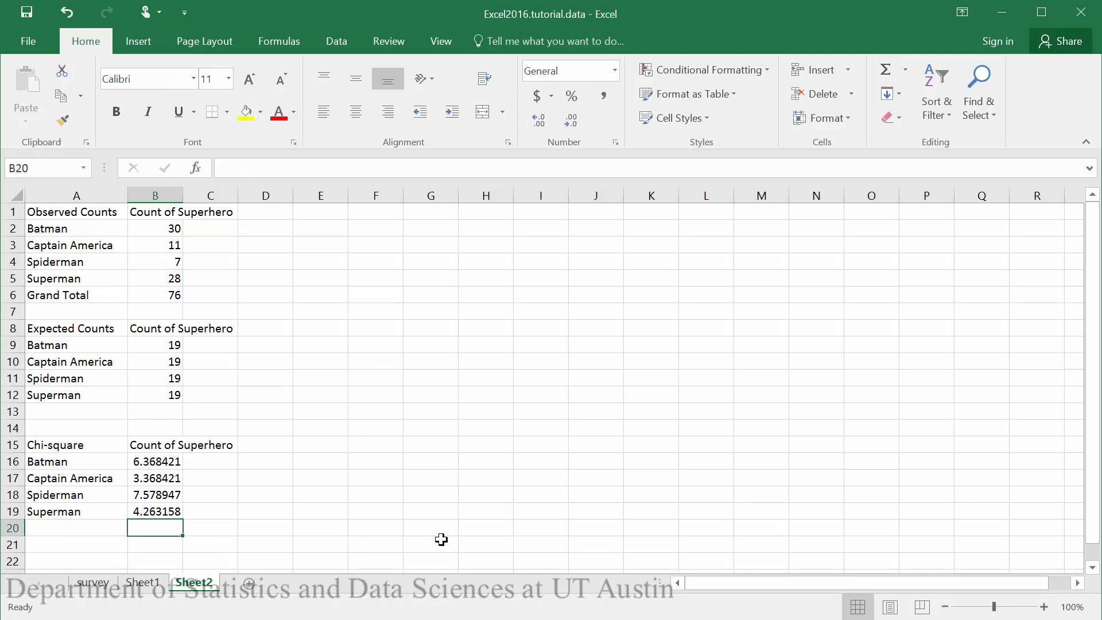
Sum the four chi-square contributions B16:B19 in cell F18.
{"action": "left_click", "coordinate": [366, 492]}
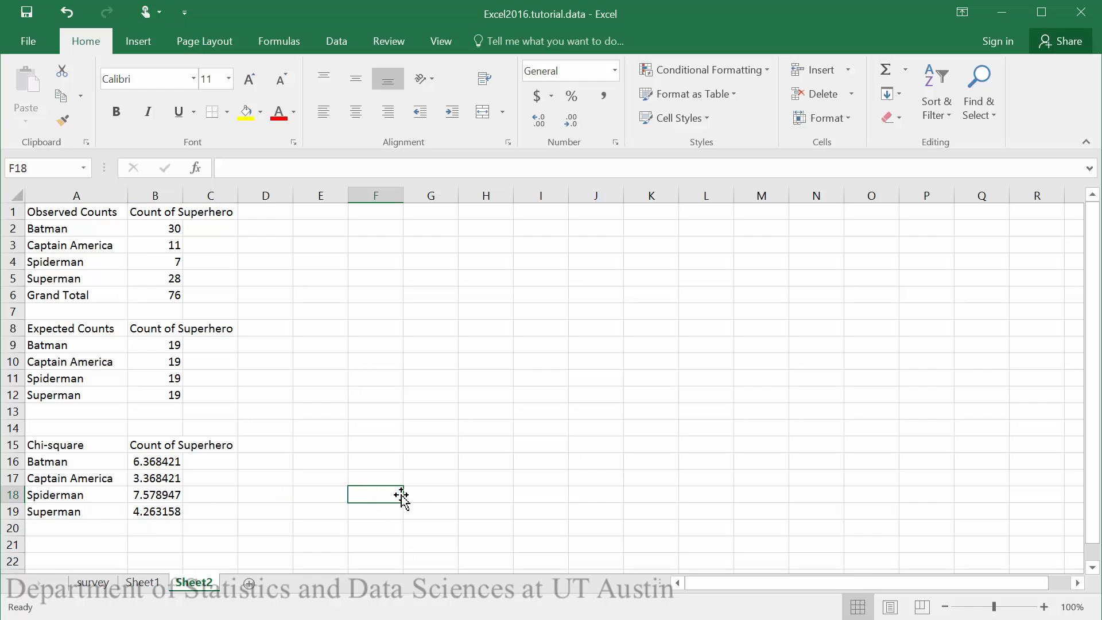
{"action": "type", "text": "=sum("}
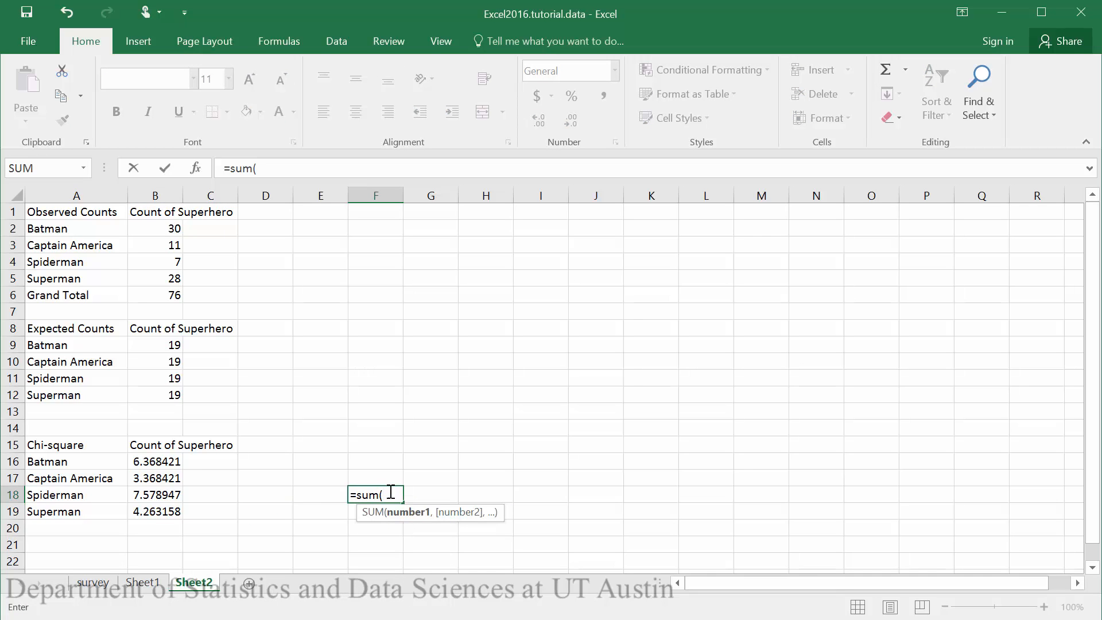
{"action": "left_click_drag", "start_coordinate": [156, 459], "coordinate": [151, 504]}
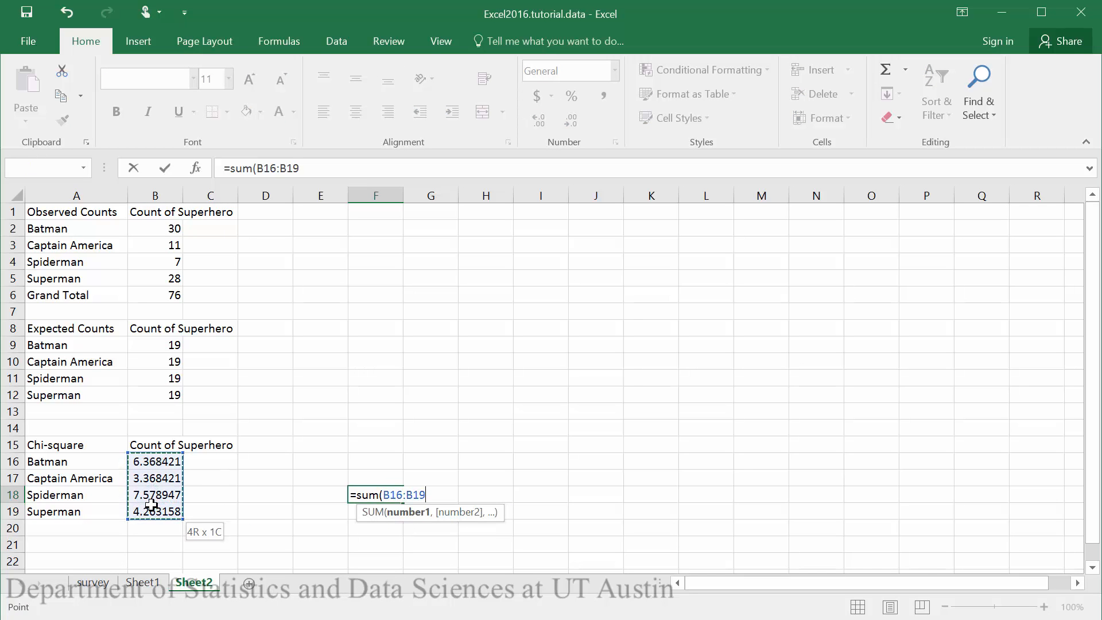
{"action": "key", "text": "Return"}
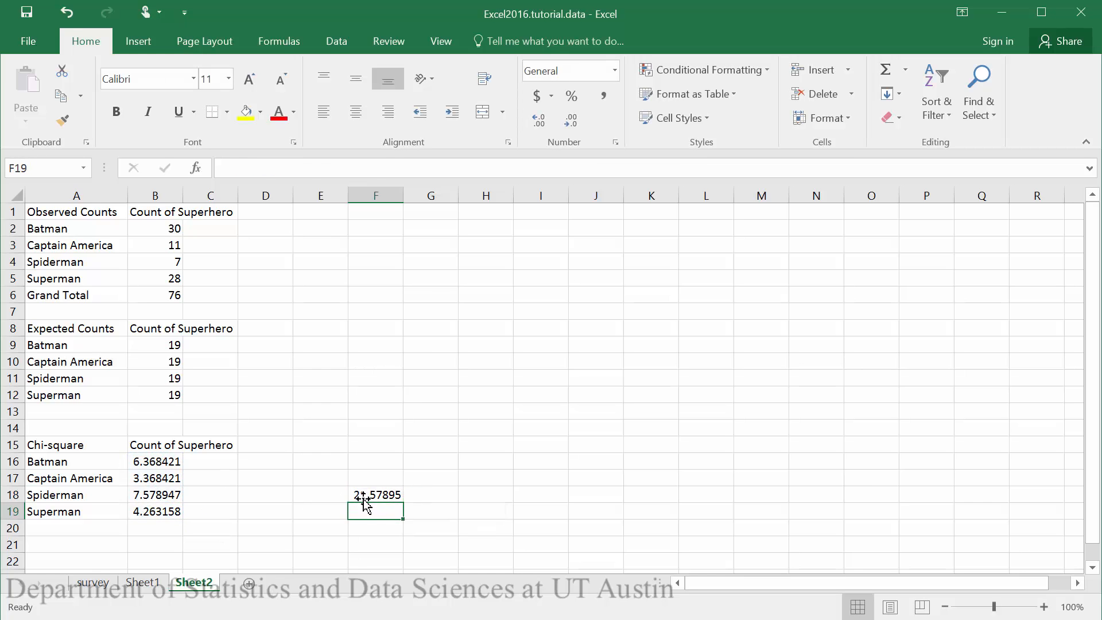
Label cell E18 "Chi-square statistic" and widen column E so the whole label fits.
{"action": "left_click", "coordinate": [304, 492]}
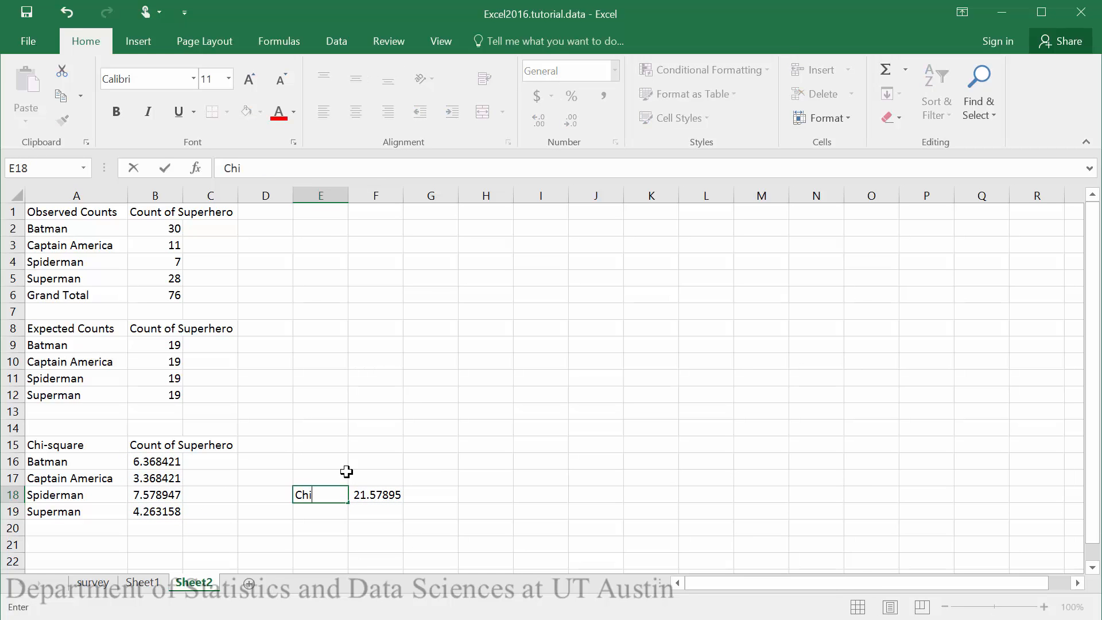
{"action": "type", "text": "-square"}
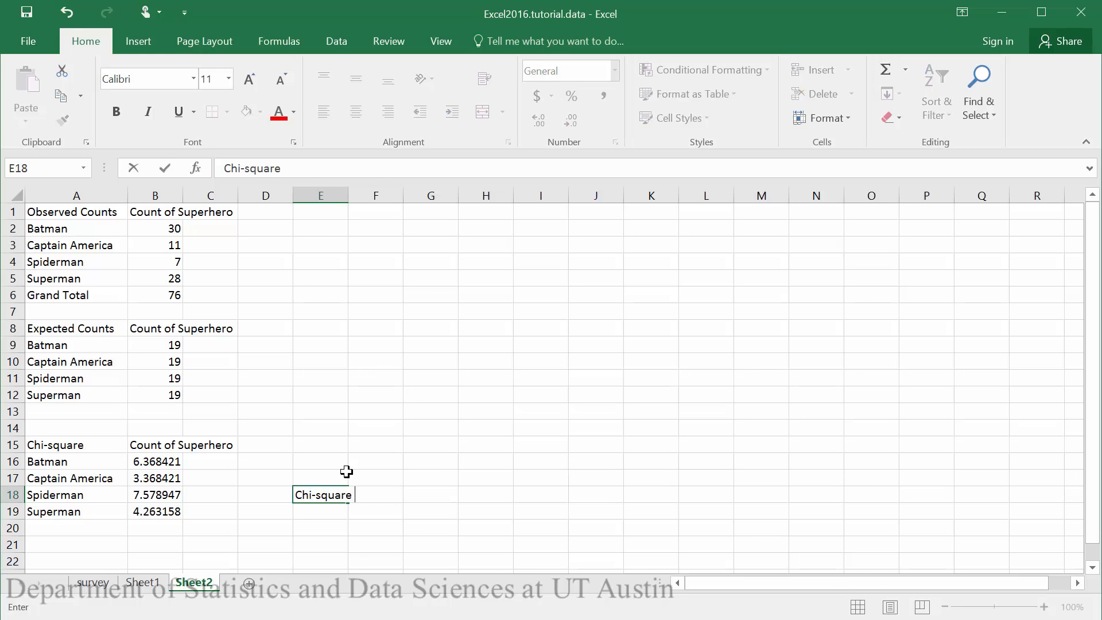
{"action": "type", "text": " statistic"}
{"action": "key", "text": "Return"}
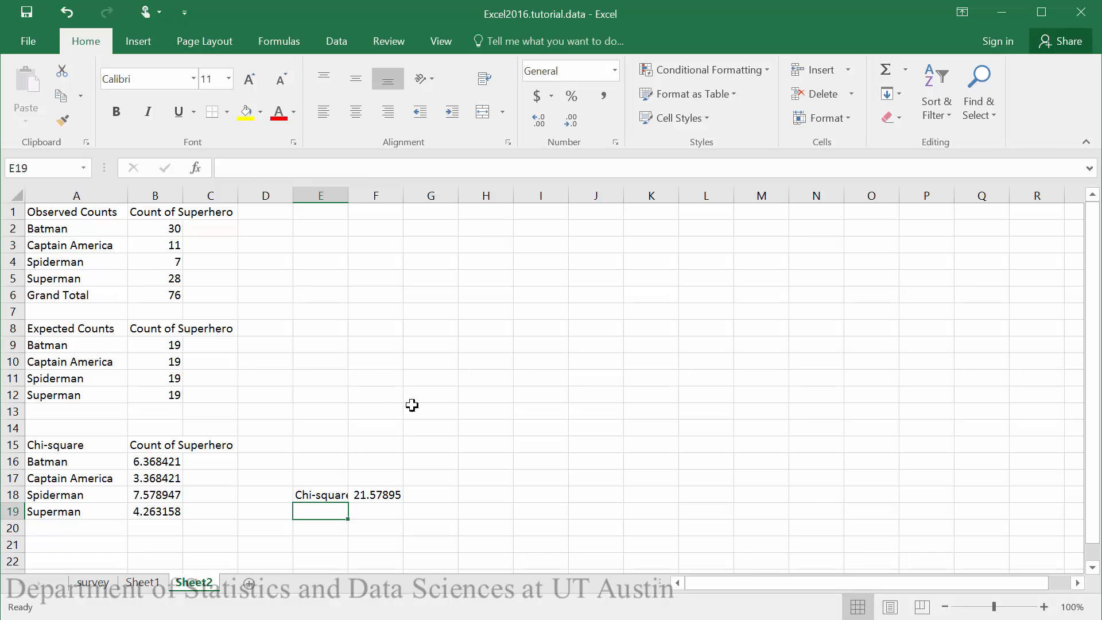
{"action": "left_click_drag", "start_coordinate": [348, 192], "coordinate": [402, 191]}
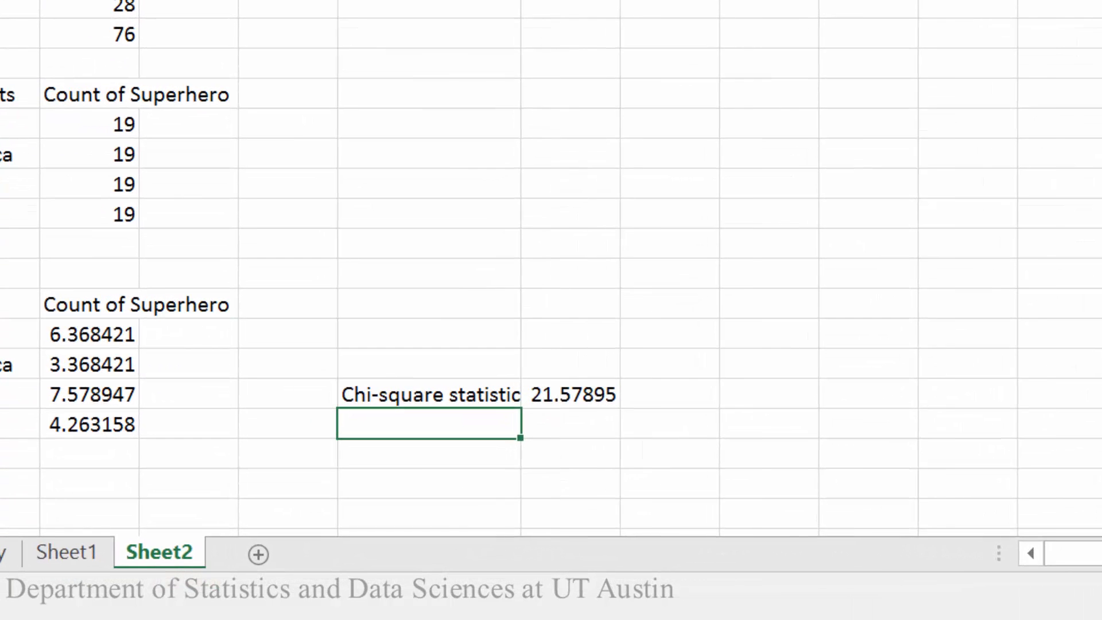
{"action": "left_click_drag", "start_coordinate": [520, 0], "coordinate": [557, 0]}
{"action": "left_click", "coordinate": [765, 450]}
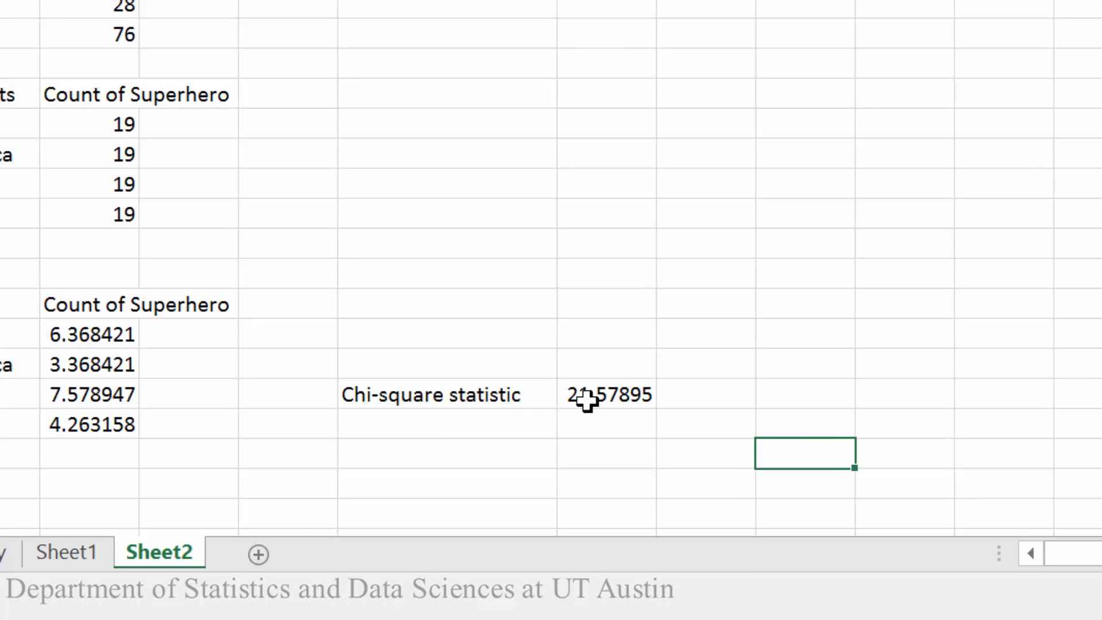
Label cell E19, directly below the chi-square statistic label, as "df".
{"action": "left_click", "coordinate": [497, 425]}
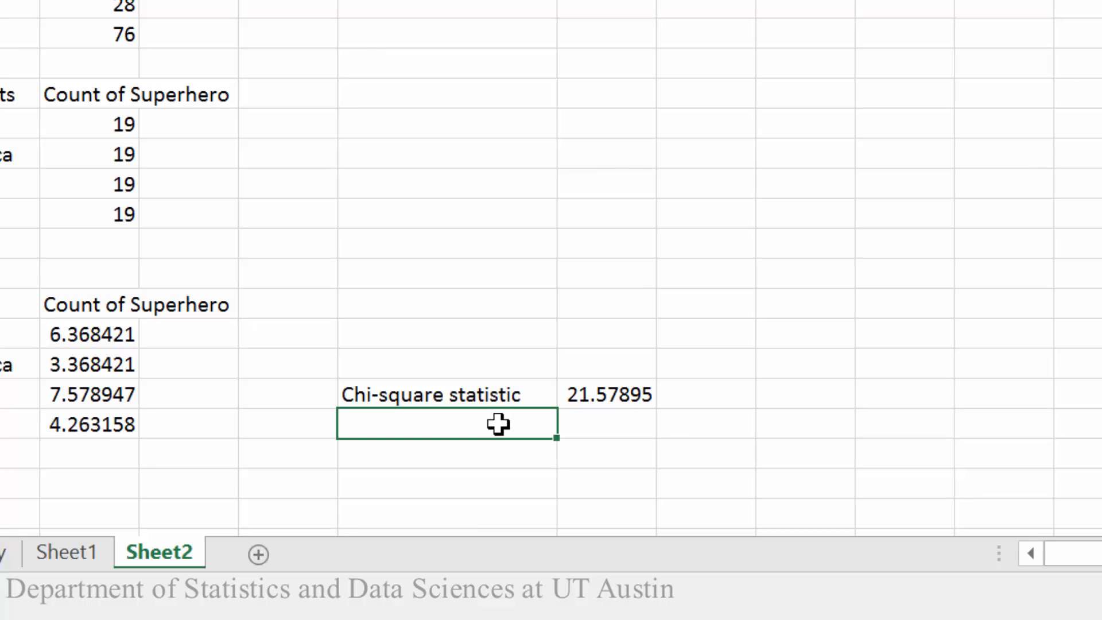
{"action": "scroll", "coordinate": [533, 382], "scroll_direction": "down", "scroll_amount": 2}
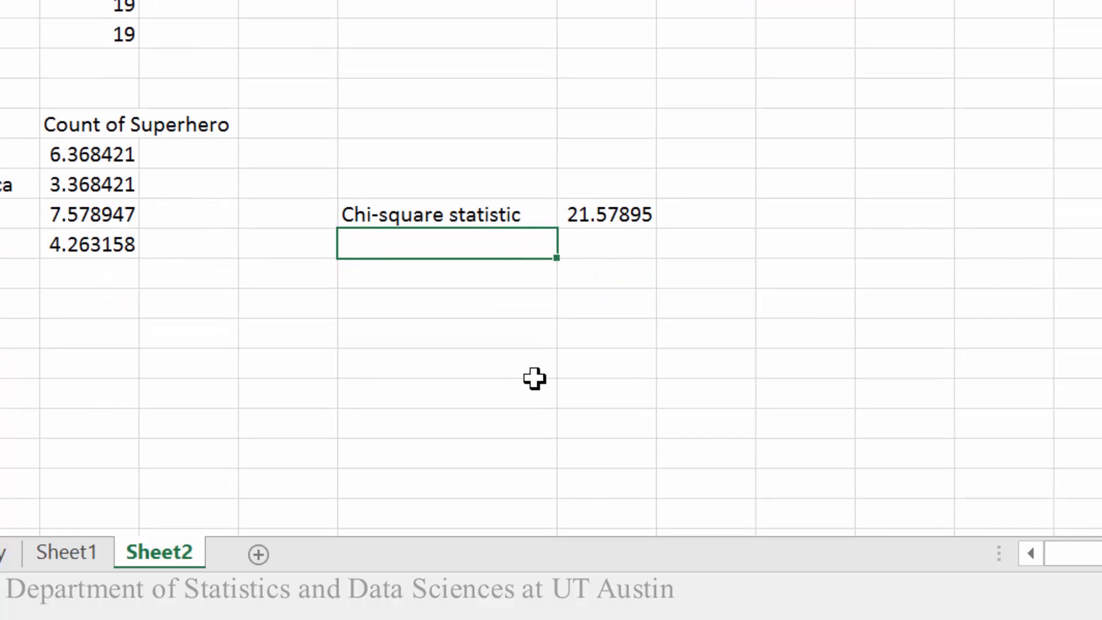
{"action": "left_click", "coordinate": [502, 274]}
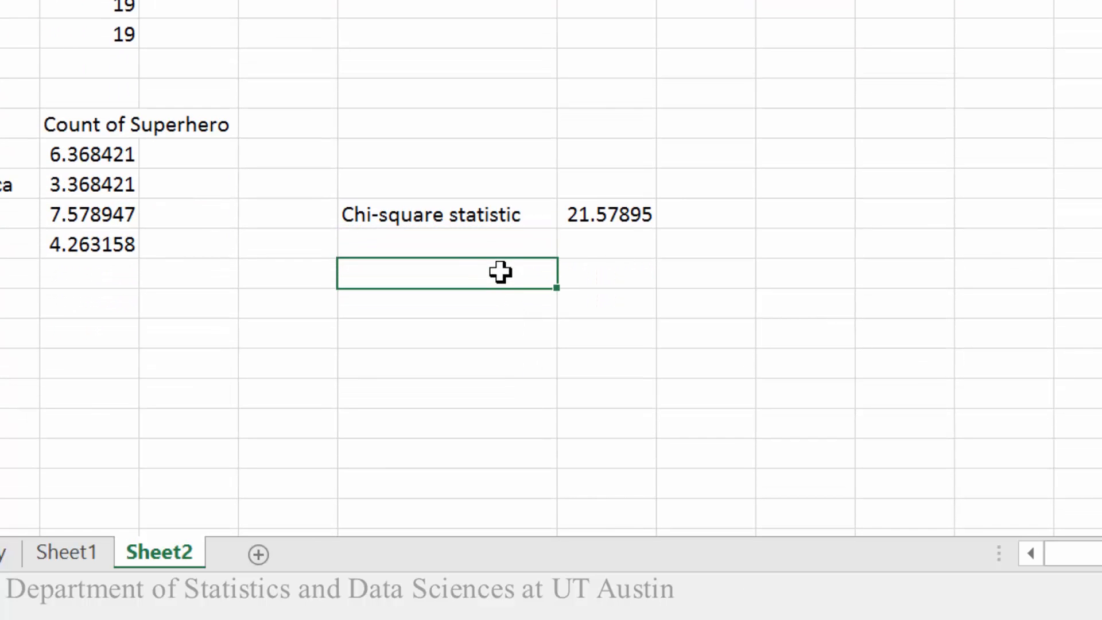
{"action": "left_click", "coordinate": [515, 245]}
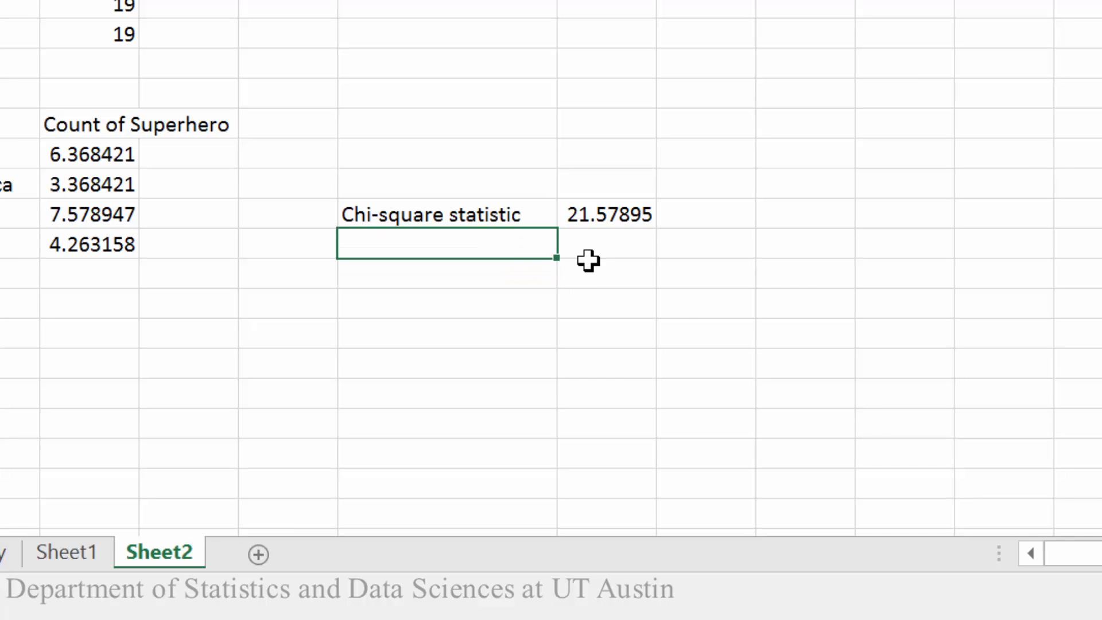
{"action": "type", "text": "df"}
{"action": "key", "text": "Tab"}
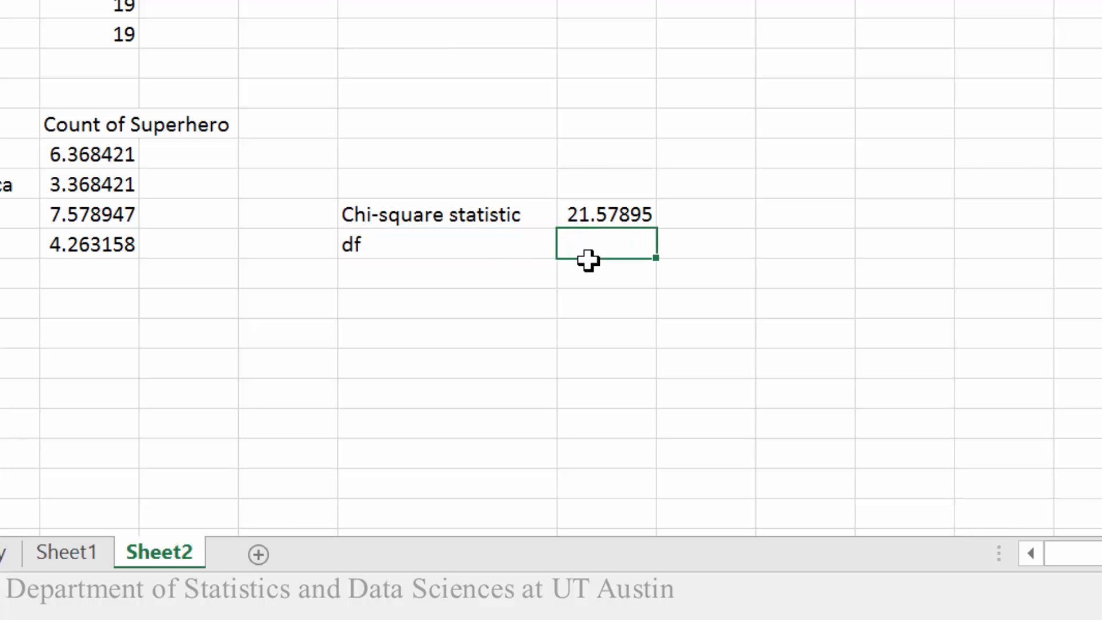
Enter the formula =4-1 in F19 to compute the degrees of freedom.
{"action": "type", "text": "+4-1"}
{"action": "key", "text": "BackSpace"}
{"action": "key", "text": "BackSpace"}
{"action": "key", "text": "BackSpace"}
{"action": "key", "text": "BackSpace"}
{"action": "type", "text": "=4-1"}
{"action": "key", "text": "Return"}
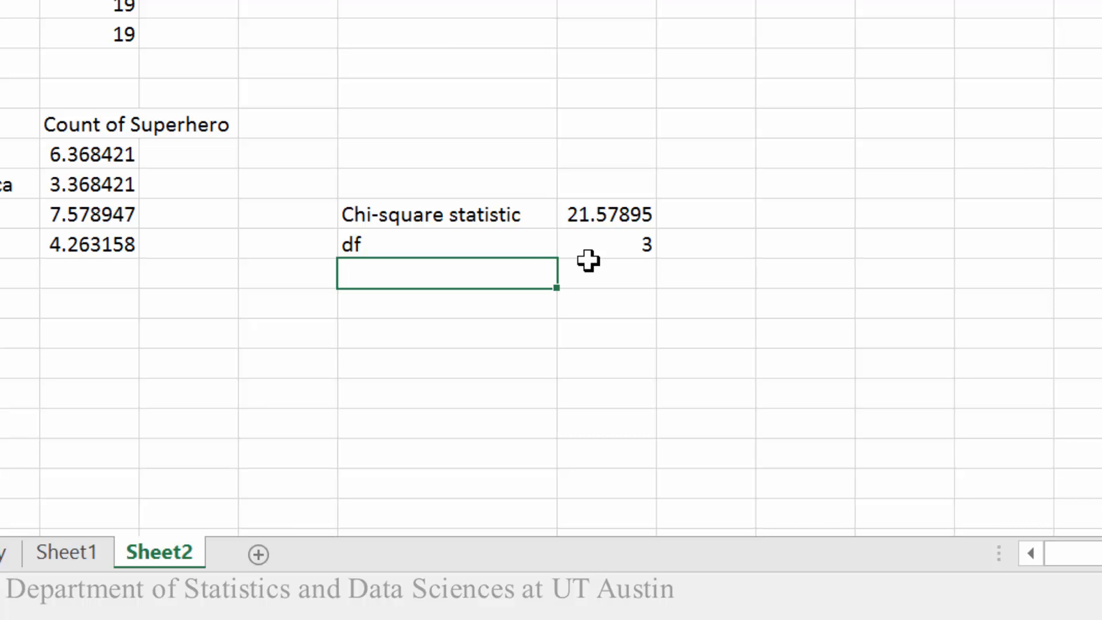
Label cell E20, directly below the df label, as "Chi square critical".
{"action": "type", "text": "Chi squ"}
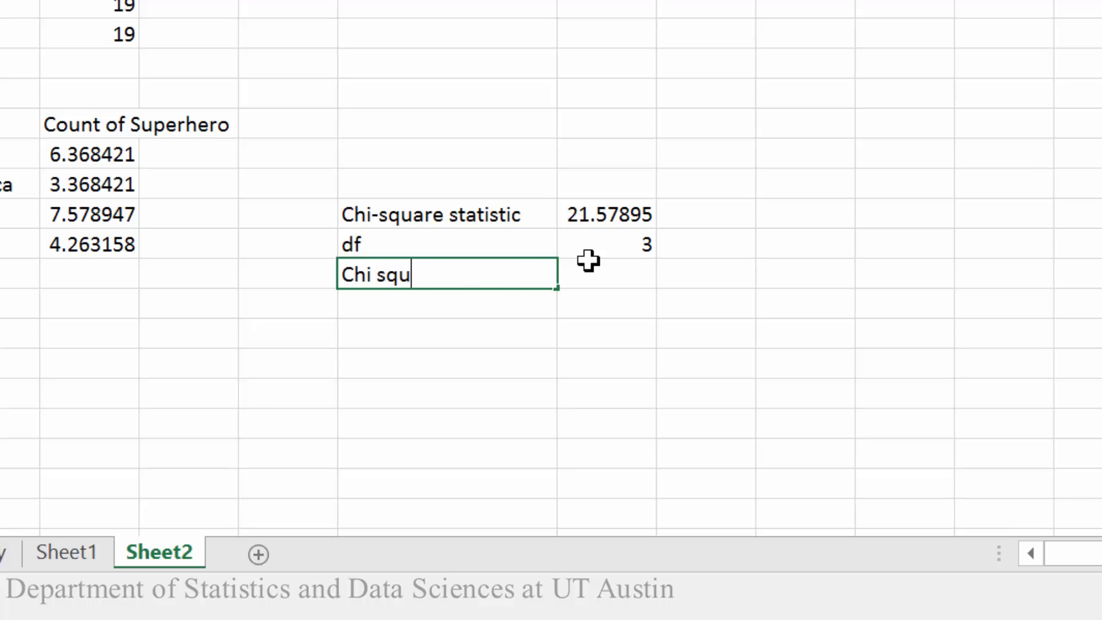
{"action": "type", "text": "are critical"}
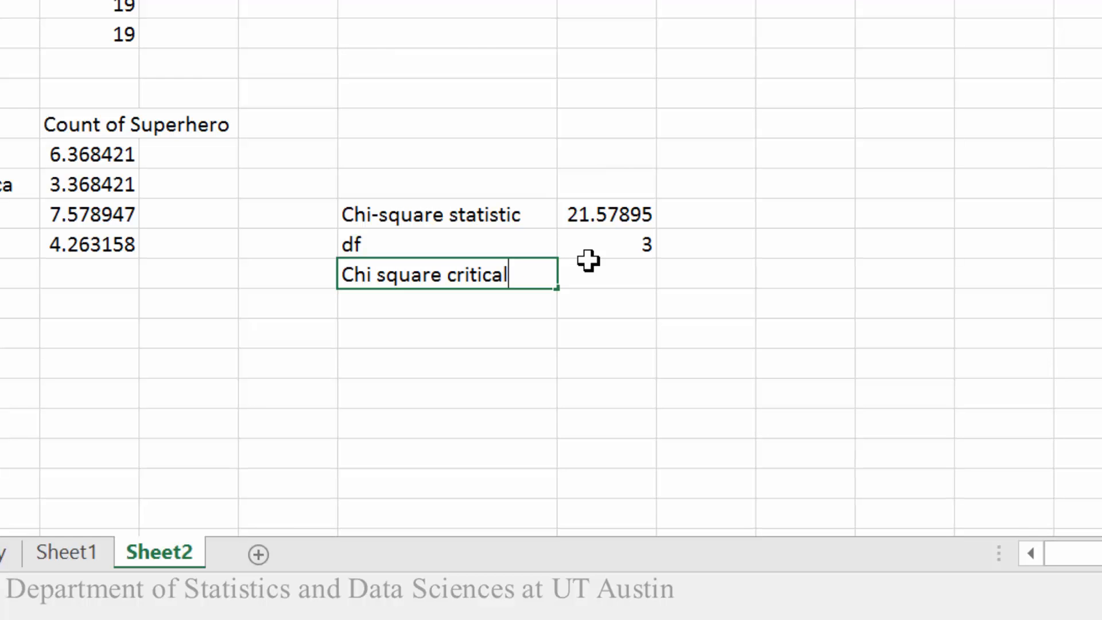
{"action": "key", "text": "Tab"}
Enter the formula =CHISQ.INV.RT(.05,3) in F20 to compute the right-tailed chi-square critical value.
{"action": "type", "text": "=ch"}
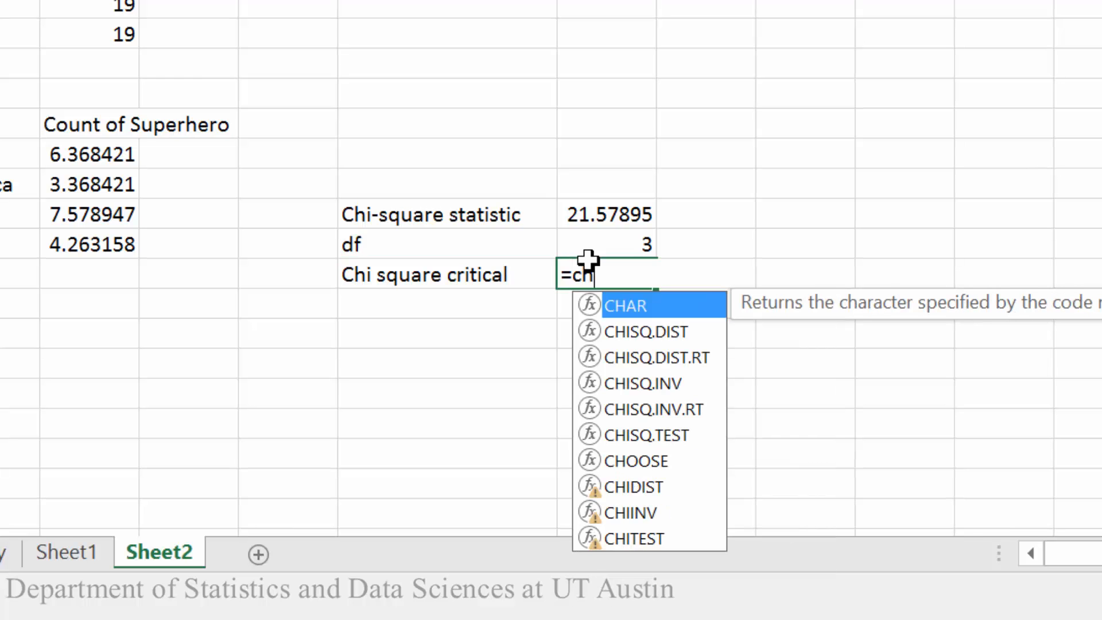
{"action": "type", "text": "i"}
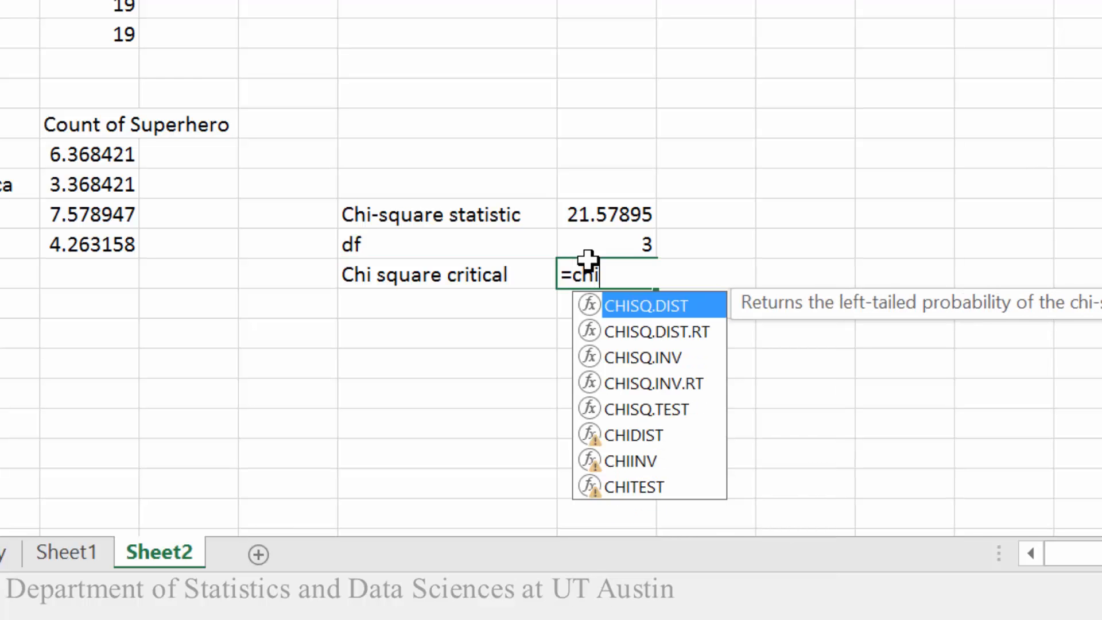
{"action": "type", "text": "sq.inv"}
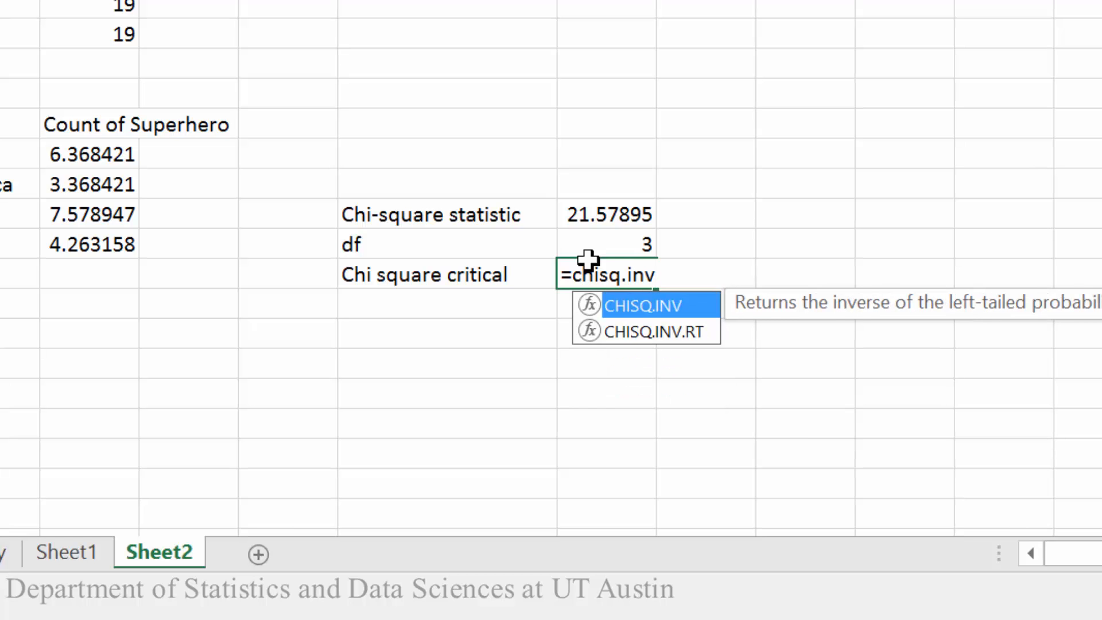
{"action": "key", "text": "Down"}
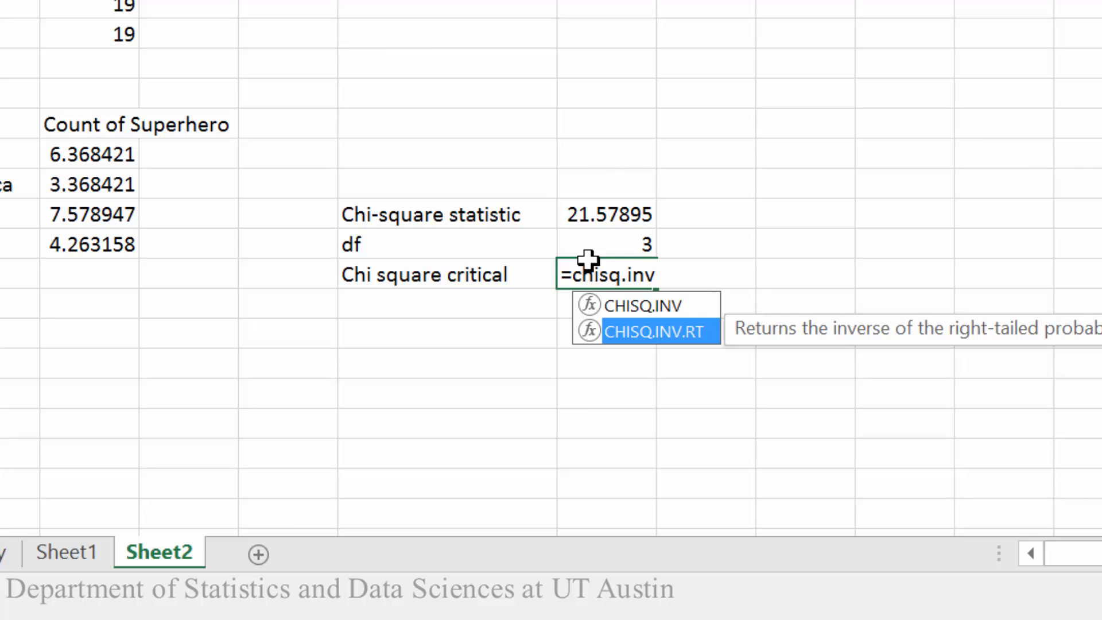
{"action": "key", "text": "Tab"}
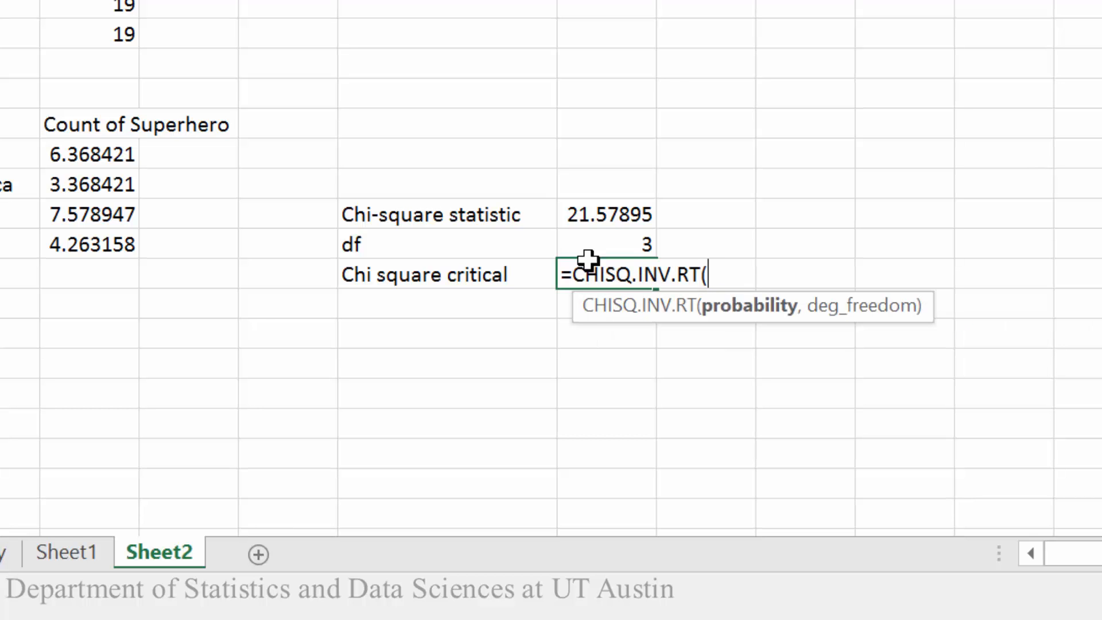
{"action": "type", "text": ".05,3"}
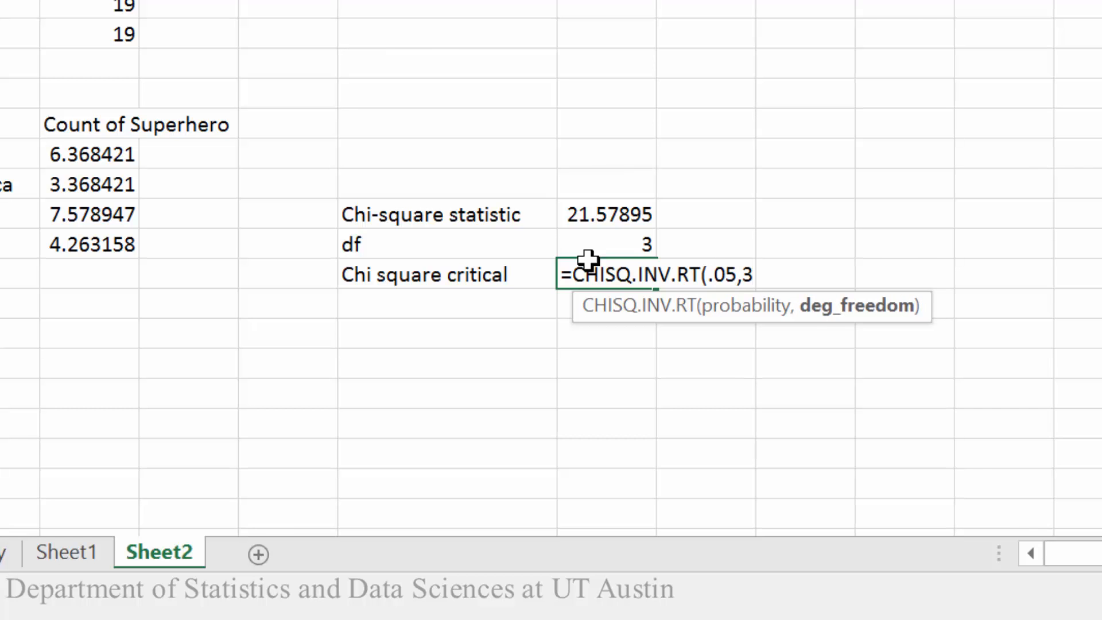
{"action": "type", "text": ")"}
{"action": "key", "text": "Return"}
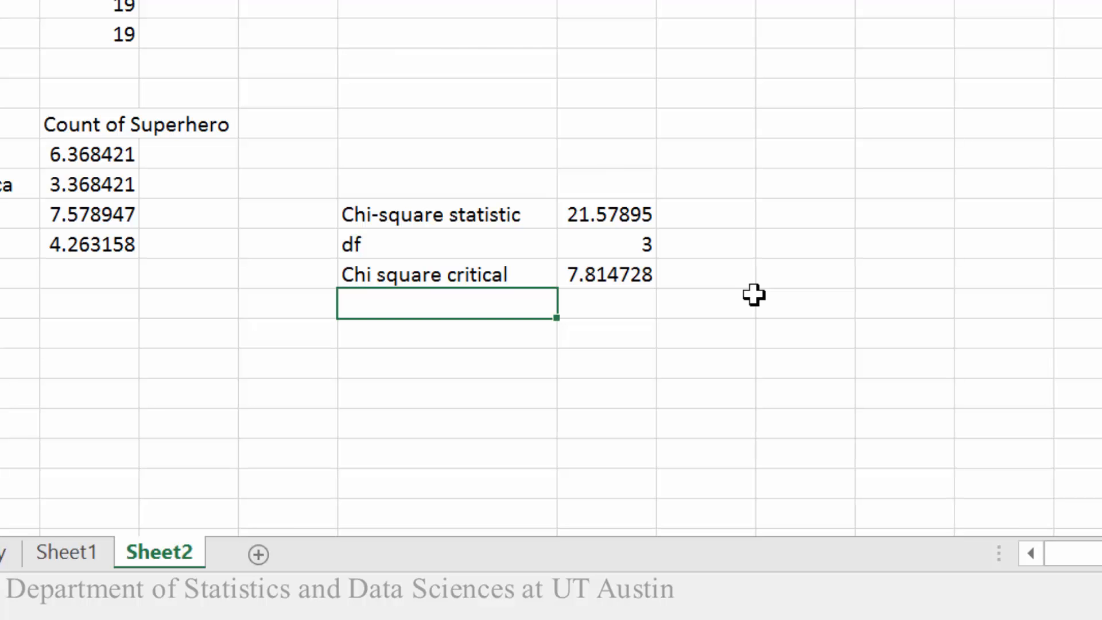
Label cell E21, directly below the chi-square critical label, as "p-value".
{"action": "type", "text": "C"}
{"action": "key", "text": "BackSpace"}
{"action": "type", "text": "p0"}
{"action": "key", "text": "BackSpace"}
{"action": "type", "text": "-value"}
{"action": "key", "text": "Tab"}
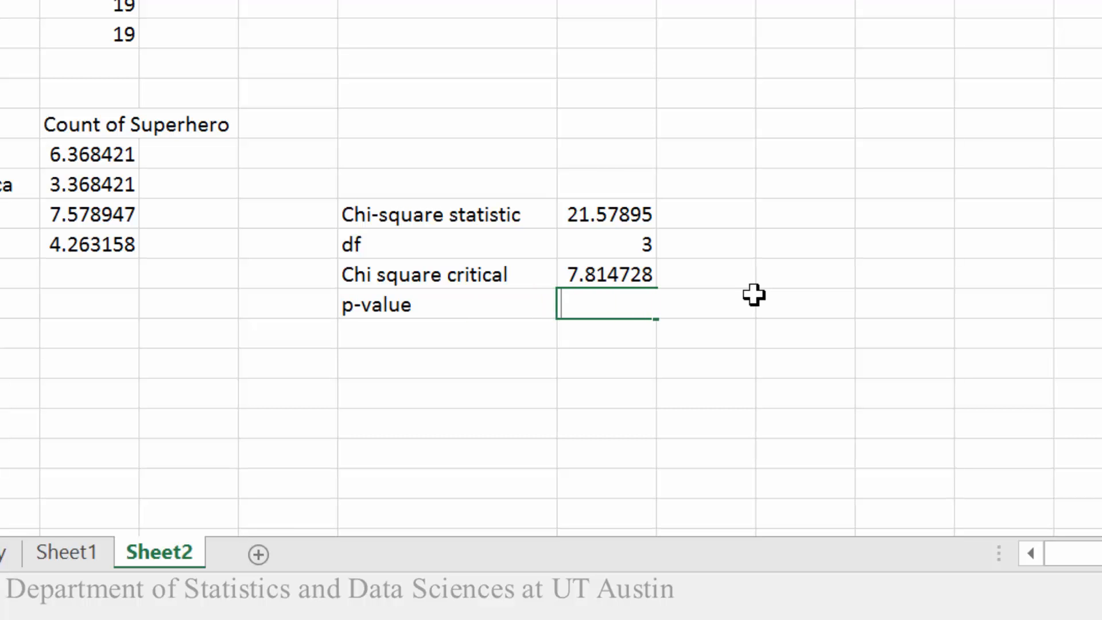
Compute the p-value in F21 with CHISQ.DIST.RT, using the statistic in F18 and the degrees of freedom in F19.
{"action": "type", "text": "=chisq"}
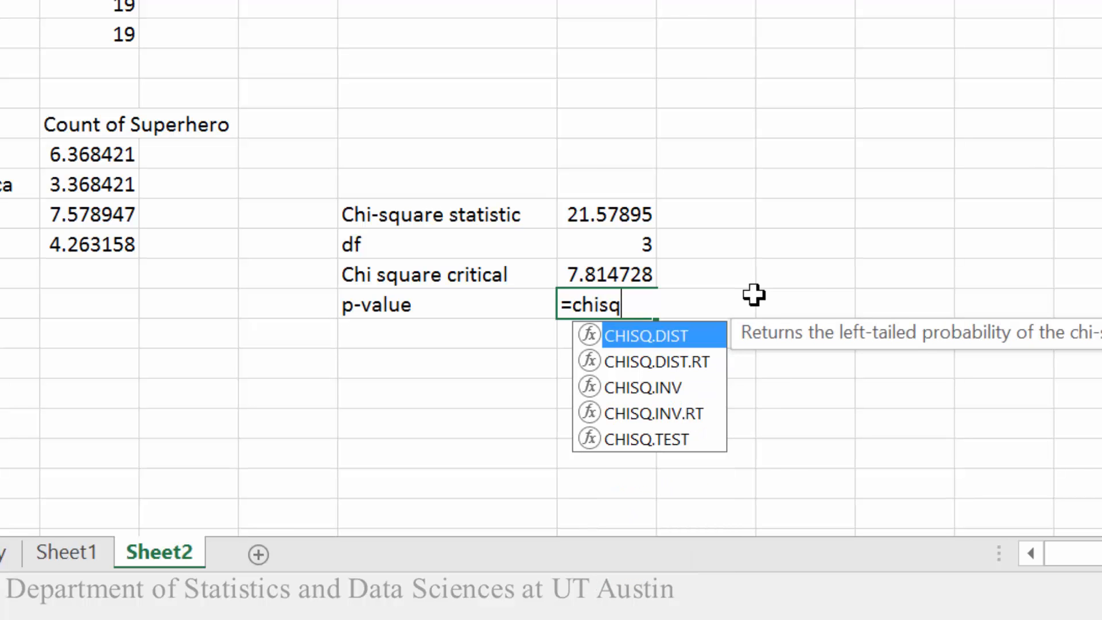
{"action": "type", "text": "."}
{"action": "key", "text": "Down"}
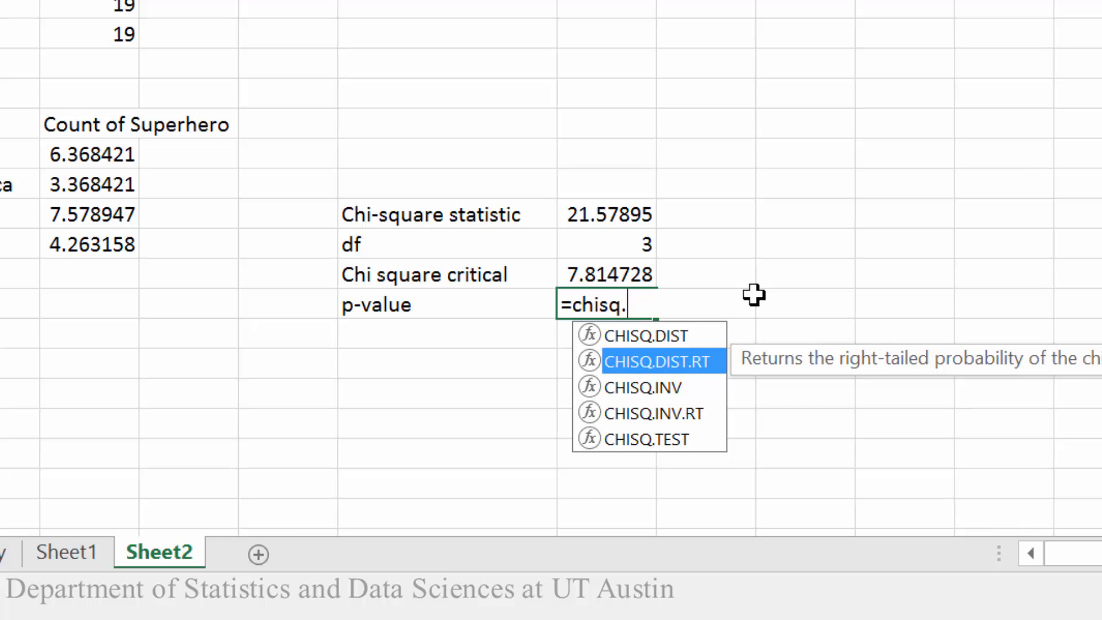
{"action": "key", "text": "Tab"}
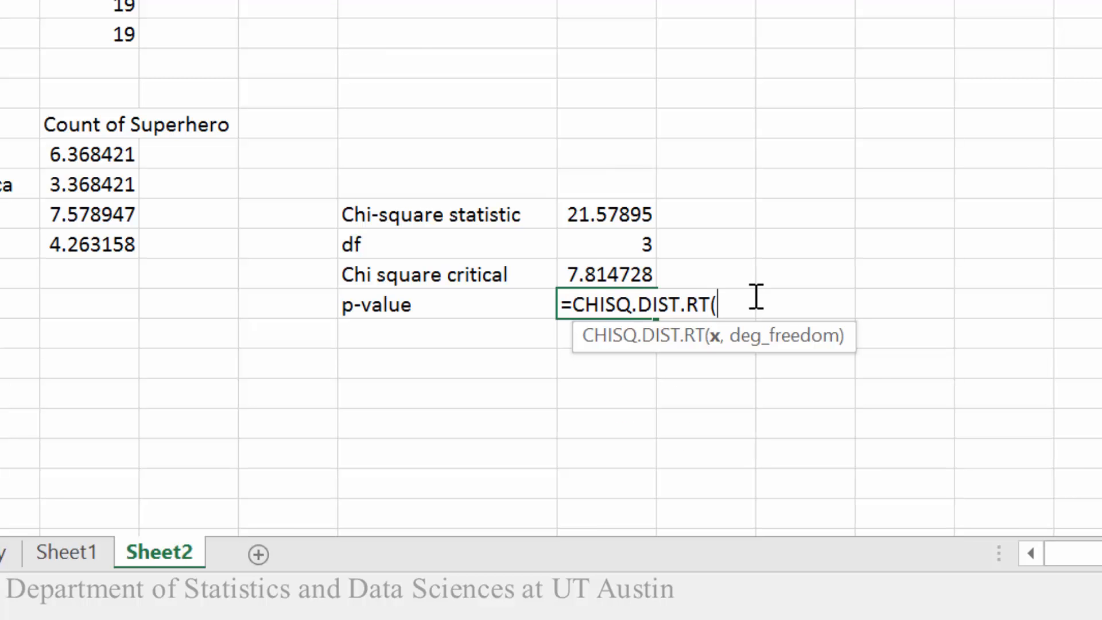
{"action": "left_click", "coordinate": [607, 213]}
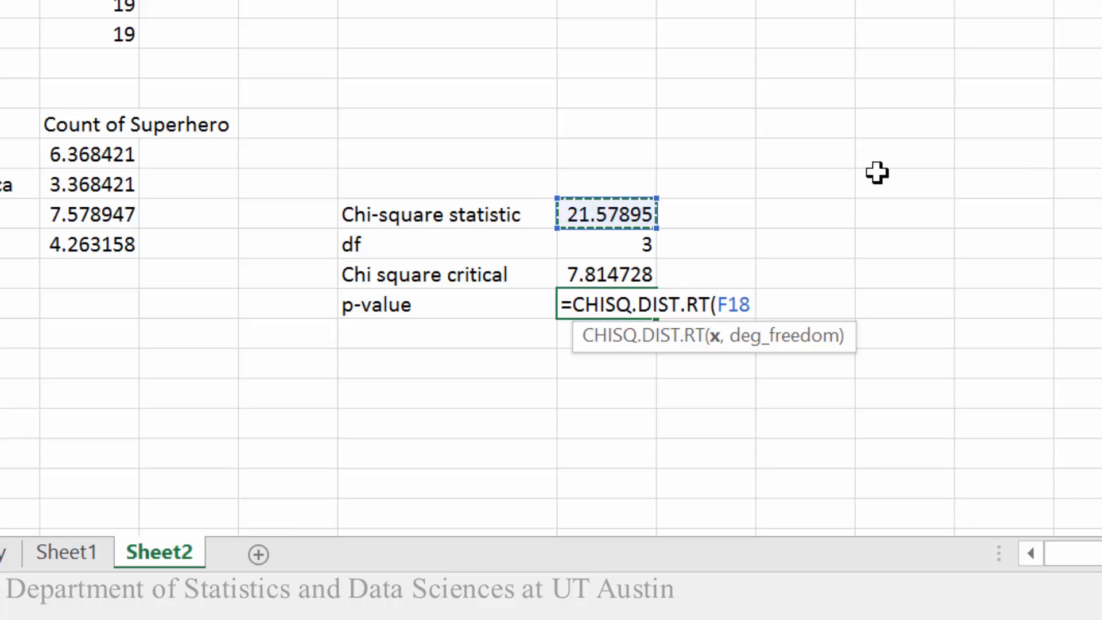
{"action": "type", "text": ","}
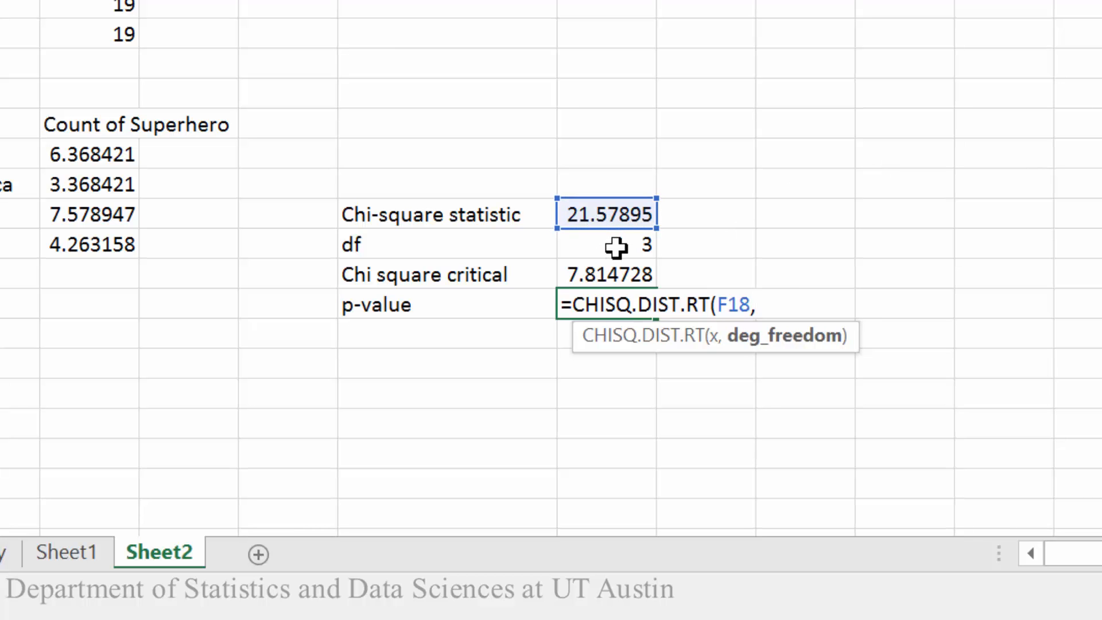
{"action": "left_click", "coordinate": [615, 247]}
{"action": "key", "text": "Return"}
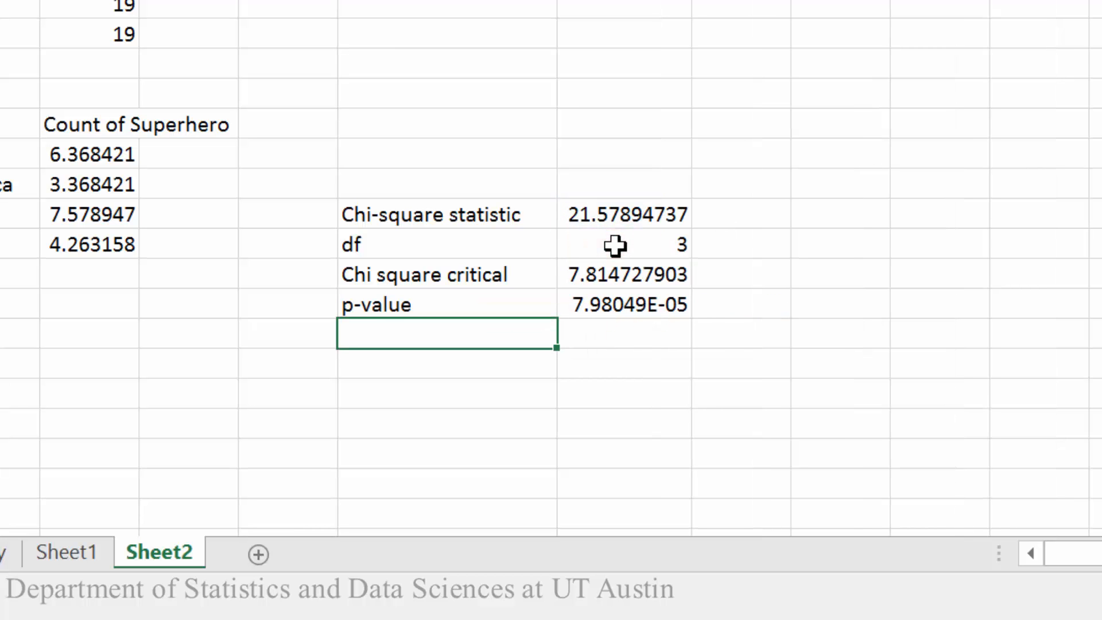
Widen column F, which holds the chi-square test results, and select an empty cell outside the results.
{"action": "left_click", "coordinate": [646, 334]}
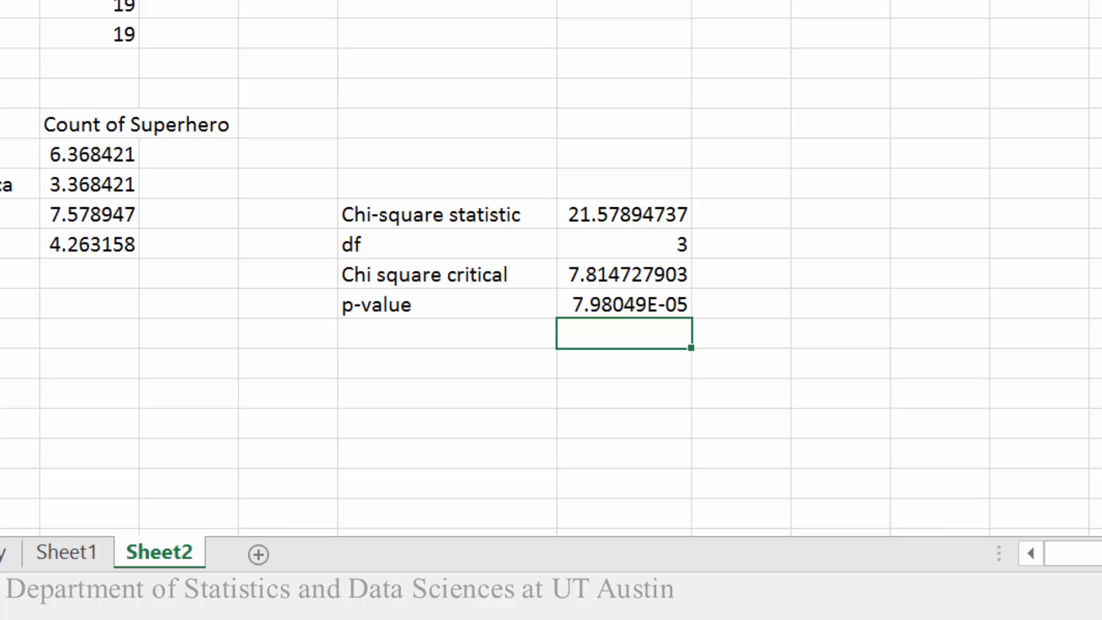
{"action": "left_click_drag", "start_coordinate": [691, 0], "coordinate": [745, 0]}
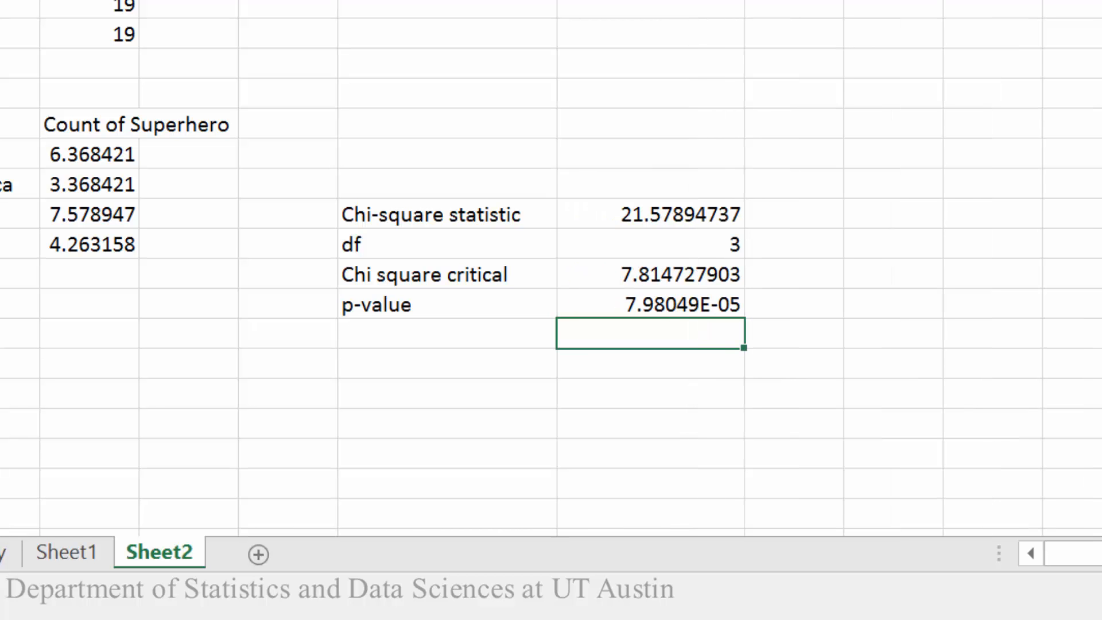
{"action": "left_click", "coordinate": [932, 343]}
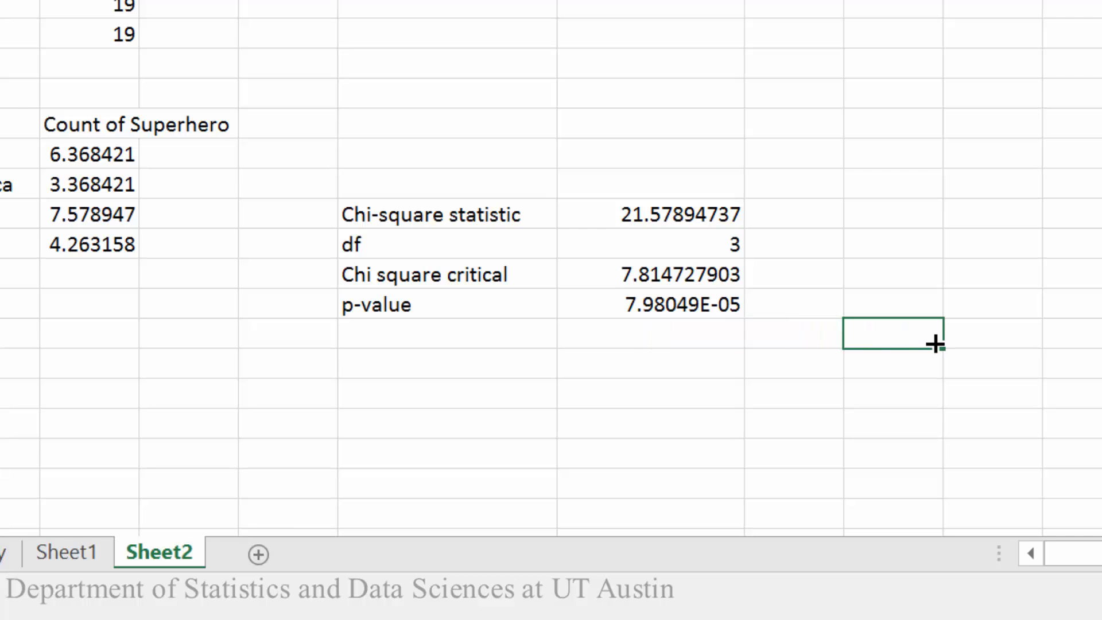